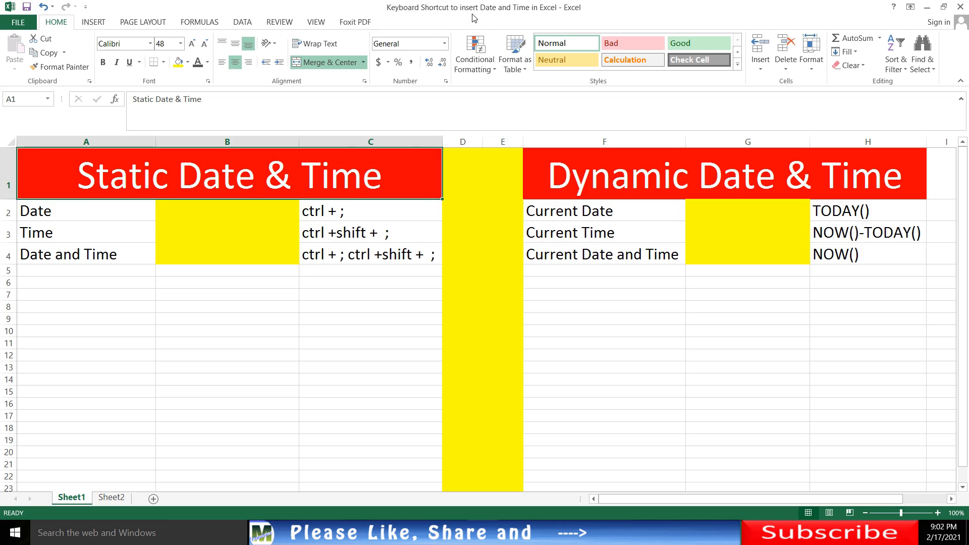
# - Review the Date, Time, and Date and Time rows under the Static Date & Time heading
pyautogui.press('Down')
pyautogui.press('Down')
pyautogui.press('Down')
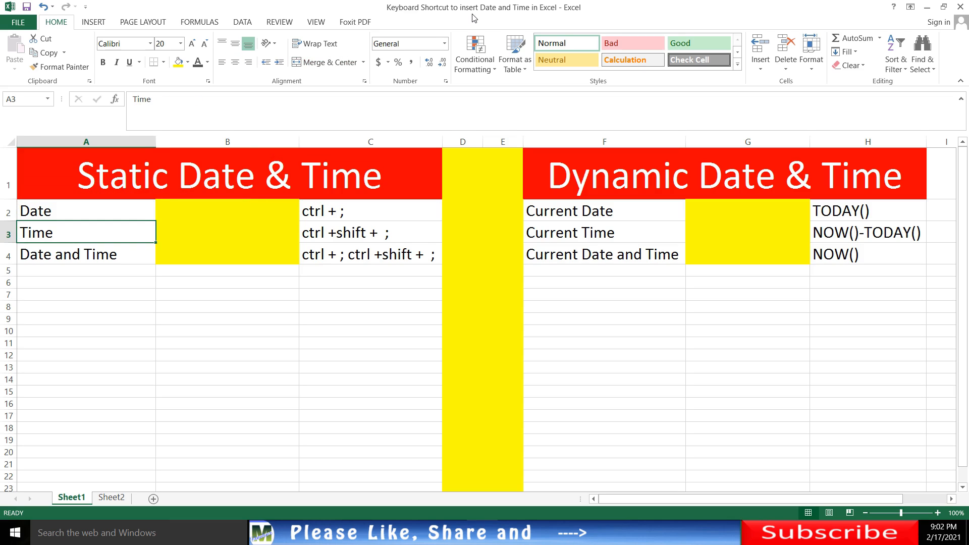
pyautogui.press('Up')
pyautogui.press('Up')
pyautogui.press('Up')
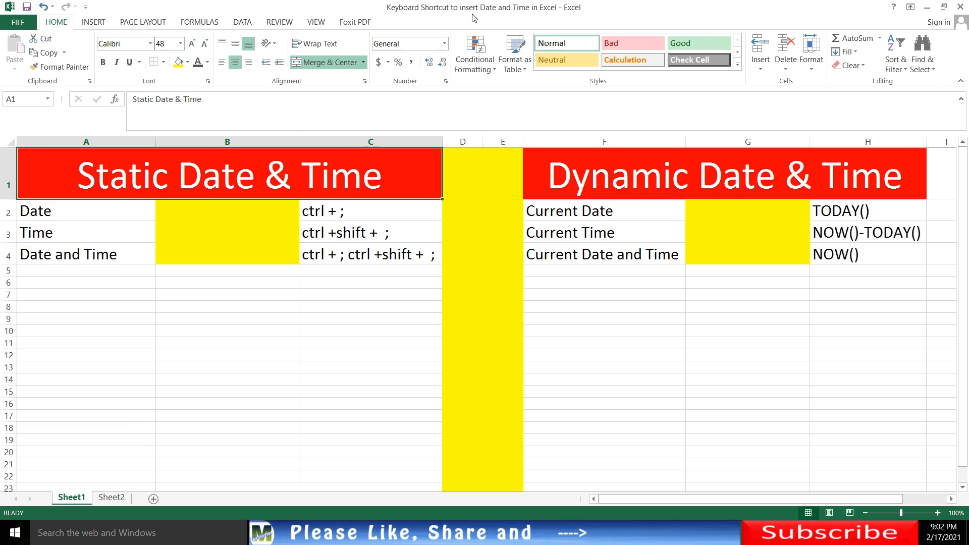
pyautogui.press('Down')
pyautogui.press('Down')
pyautogui.press('Down')
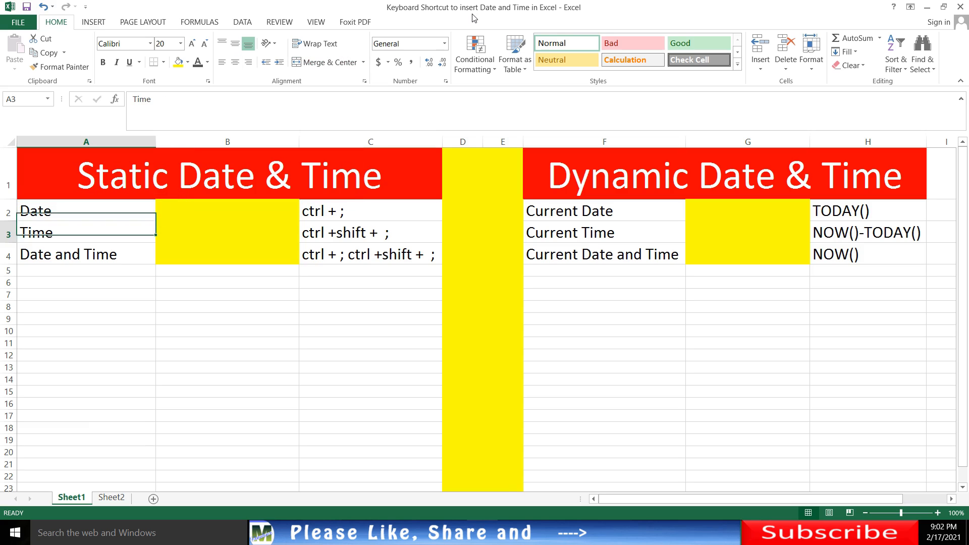
pyautogui.press('Up')
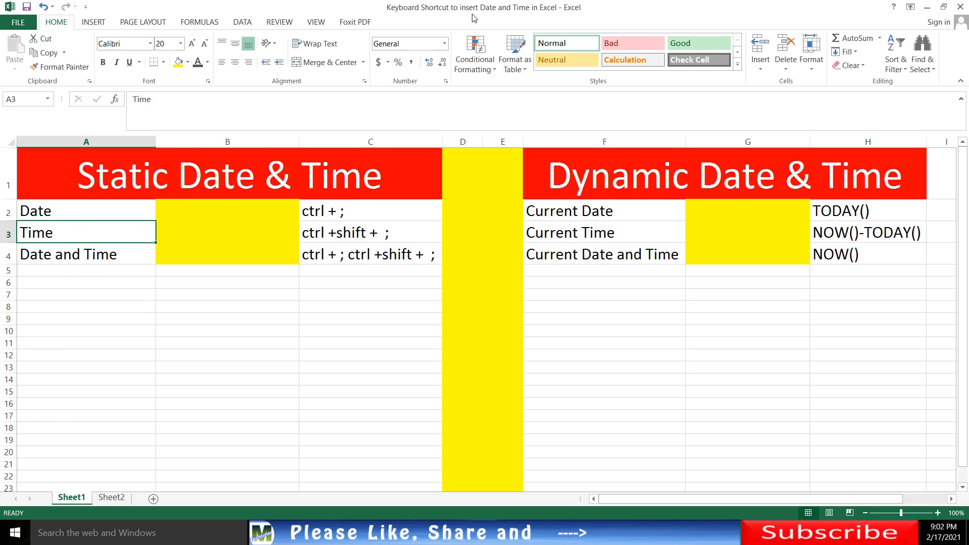
pyautogui.press('Right')
pyautogui.press('Up')
pyautogui.press('Up')
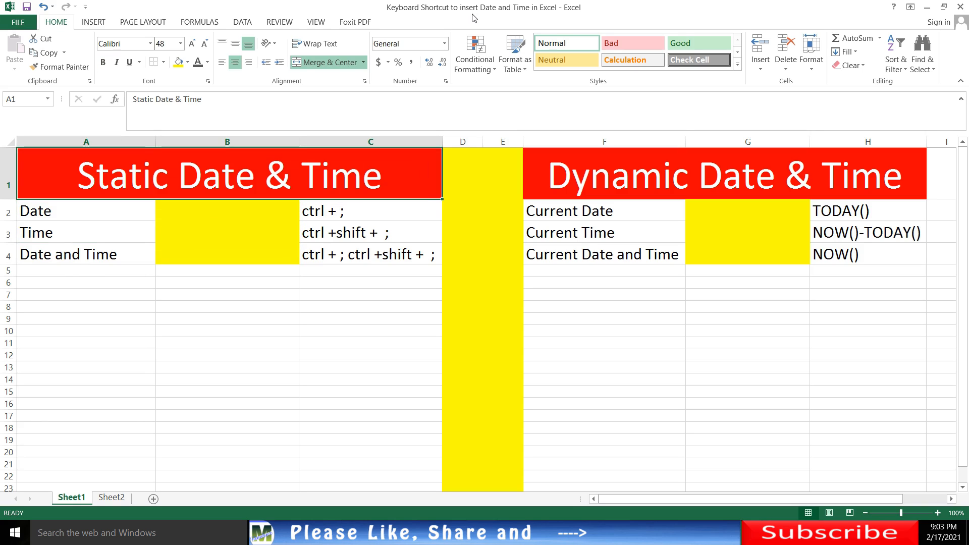
# - Review the current date, current time and combined rows under the Dynamic Date & Time heading
pyautogui.press('Right')
pyautogui.press('Right')
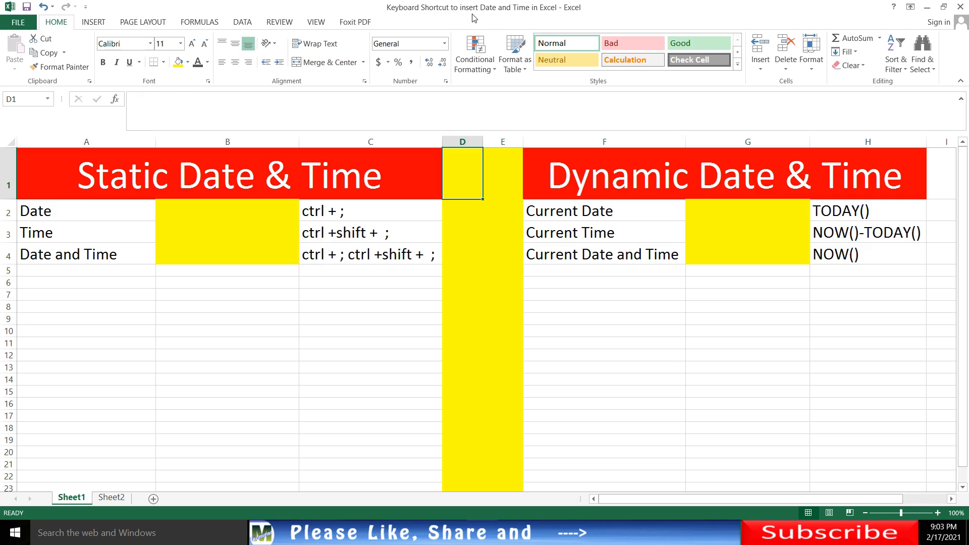
pyautogui.press('Right')
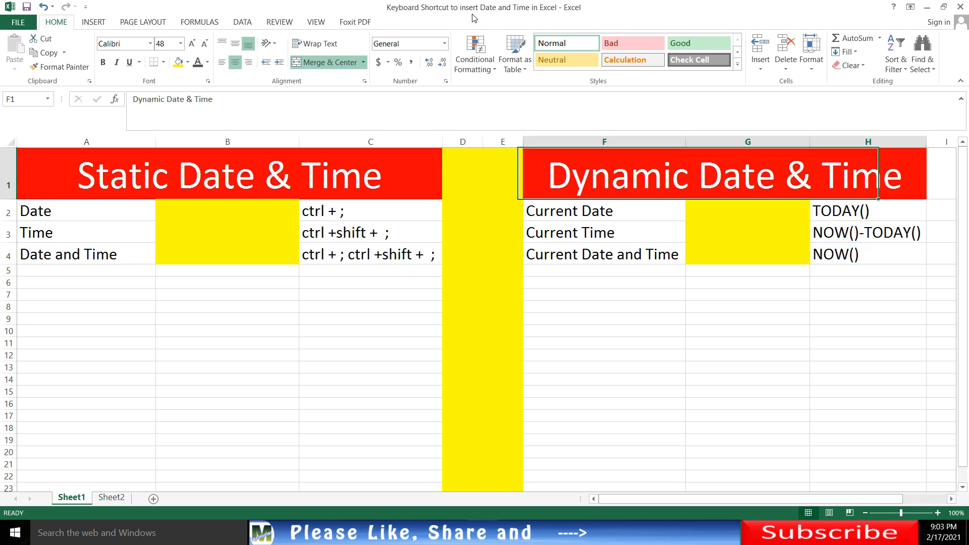
pyautogui.press('Down')
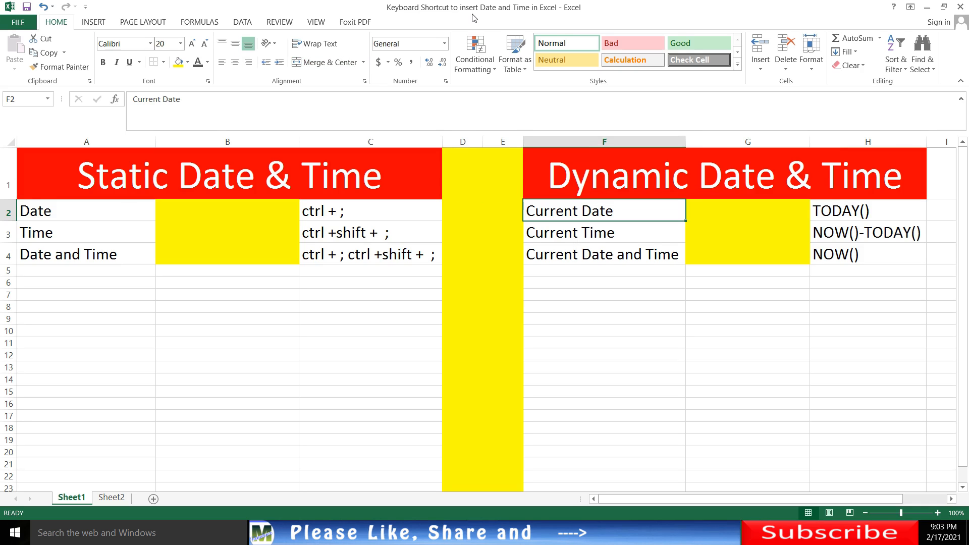
pyautogui.press('Down')
pyautogui.press('Down')
pyautogui.press('Right')
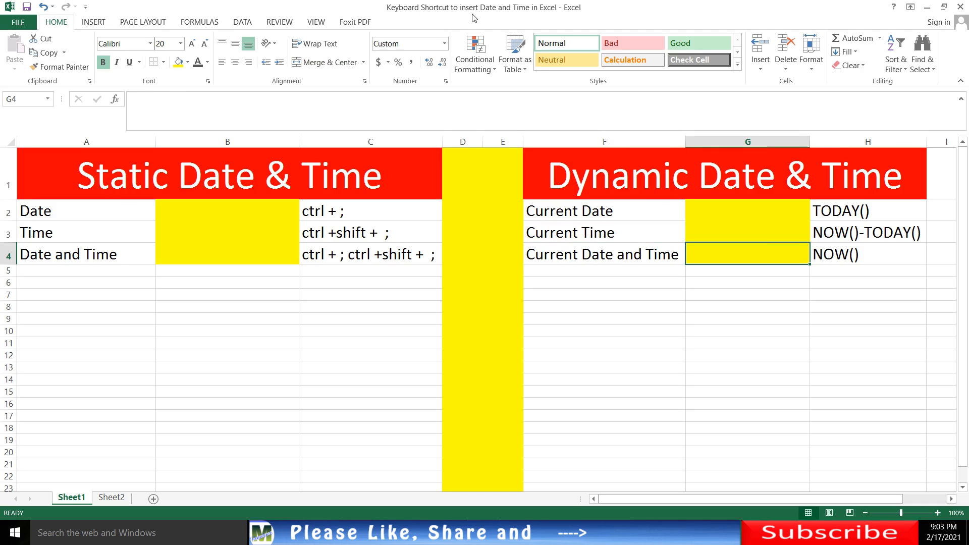
pyautogui.press('Up')
pyautogui.press('Up')
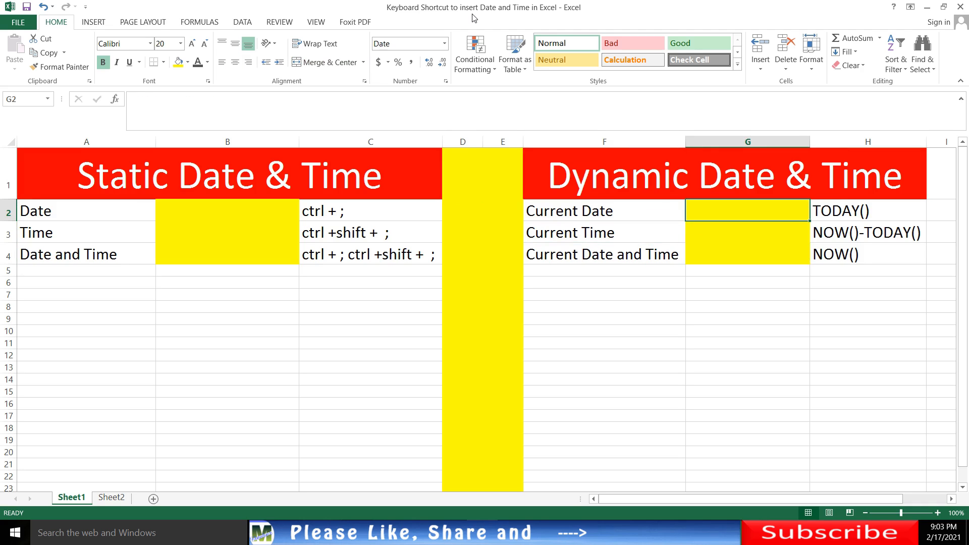
pyautogui.press('Down')
pyautogui.press('Down')
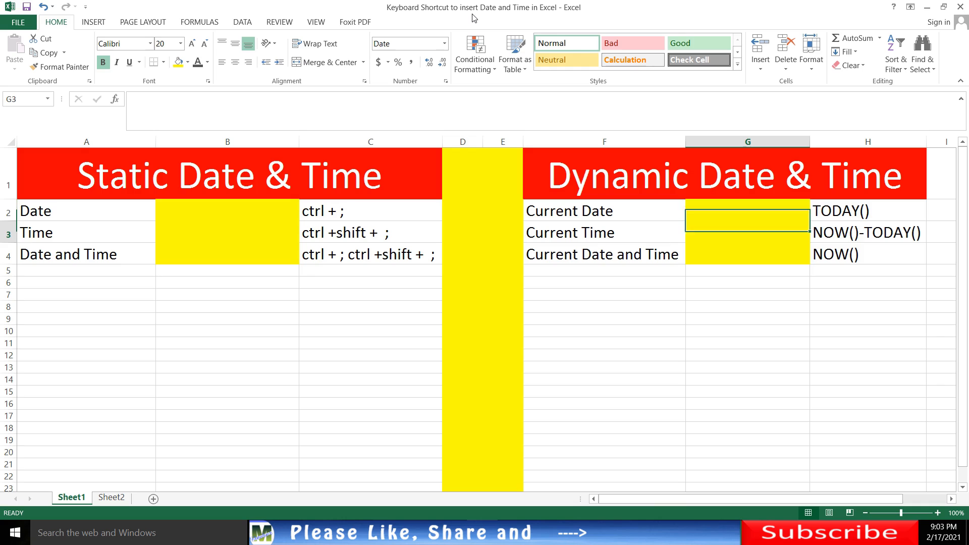
pyautogui.press('Up')
pyautogui.press('Up')
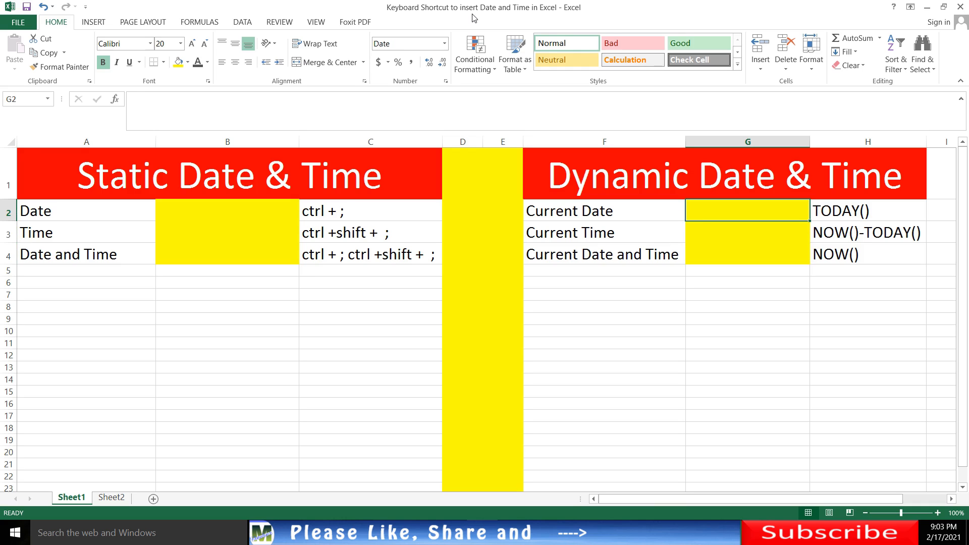
pyautogui.press('Up')
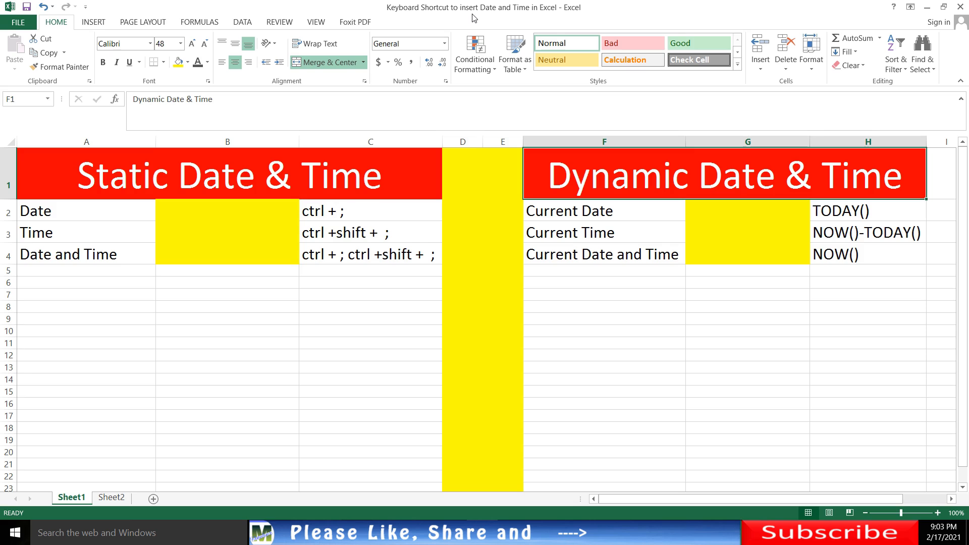
pyautogui.press('Down')
pyautogui.press('Down')
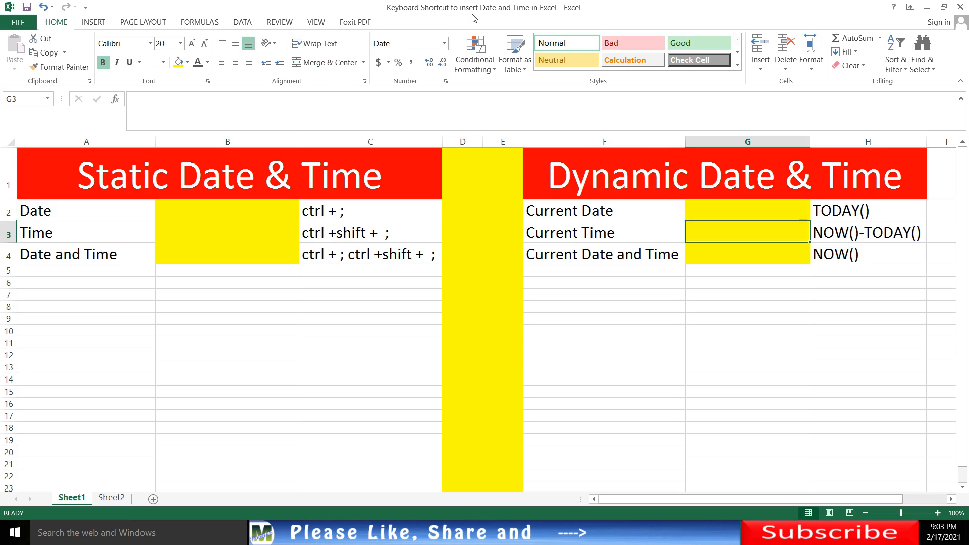
pyautogui.press('Up')
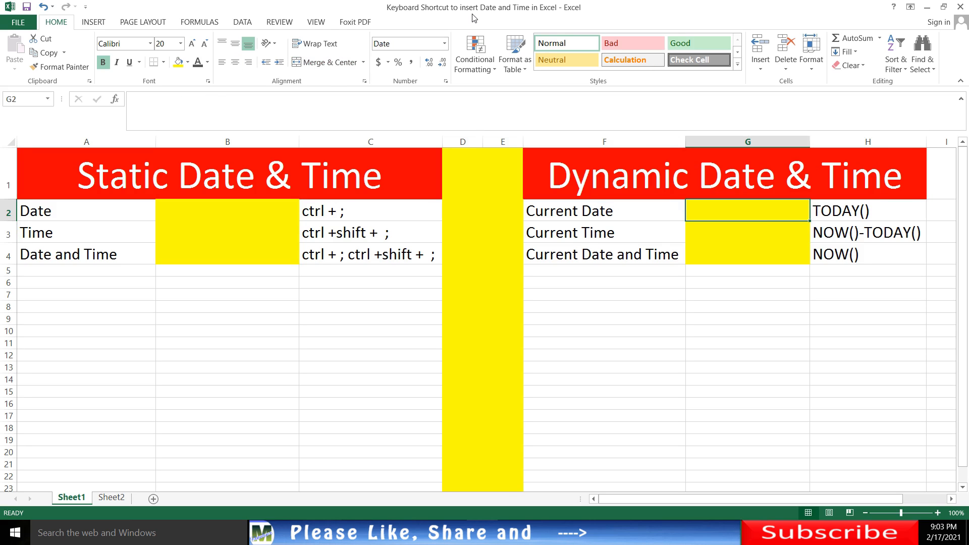
# - Insert the current date, 2/17/2021, as a static value in cell B2 of the Date row
pyautogui.press('Up')
pyautogui.press('Left')
pyautogui.press('Left')
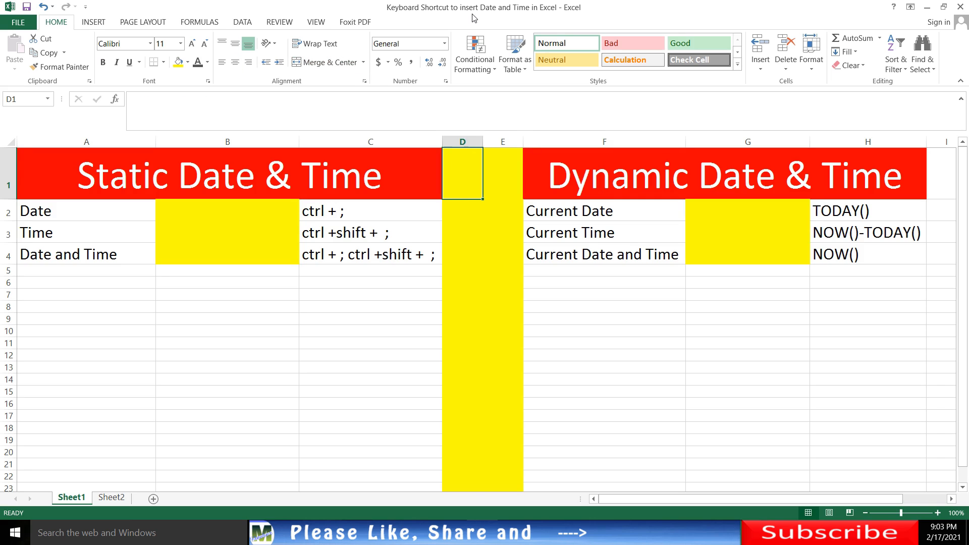
pyautogui.press('Left')
pyautogui.press('Down')
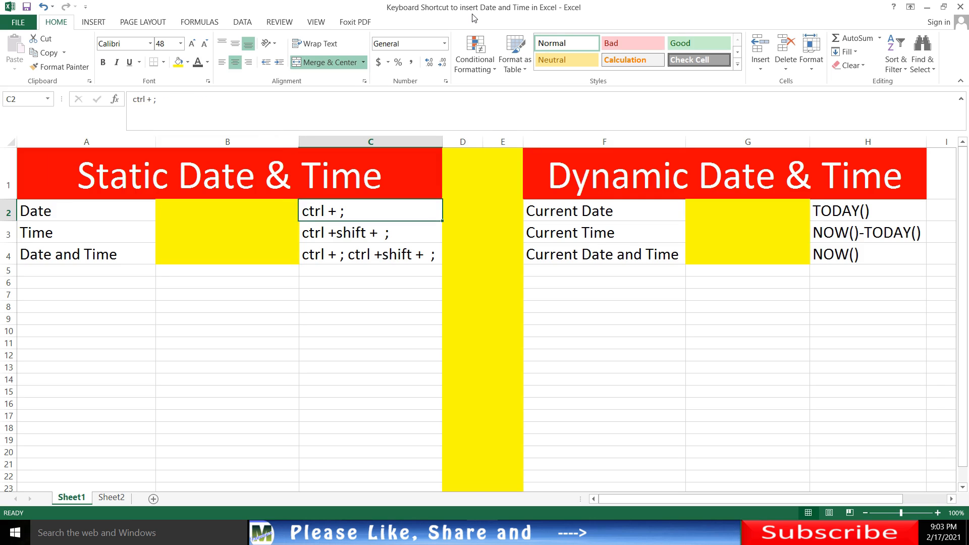
pyautogui.press('Left')
pyautogui.press('Left')
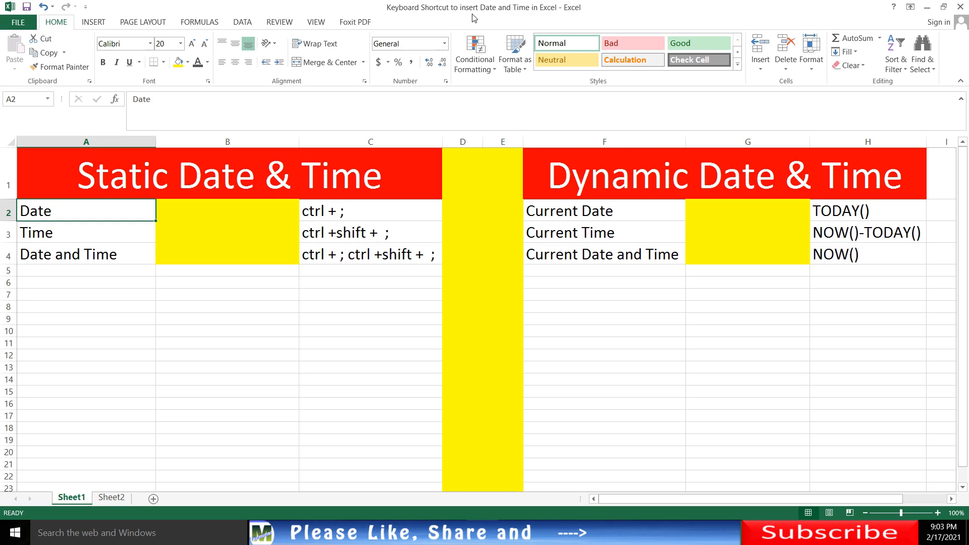
pyautogui.press('Up')
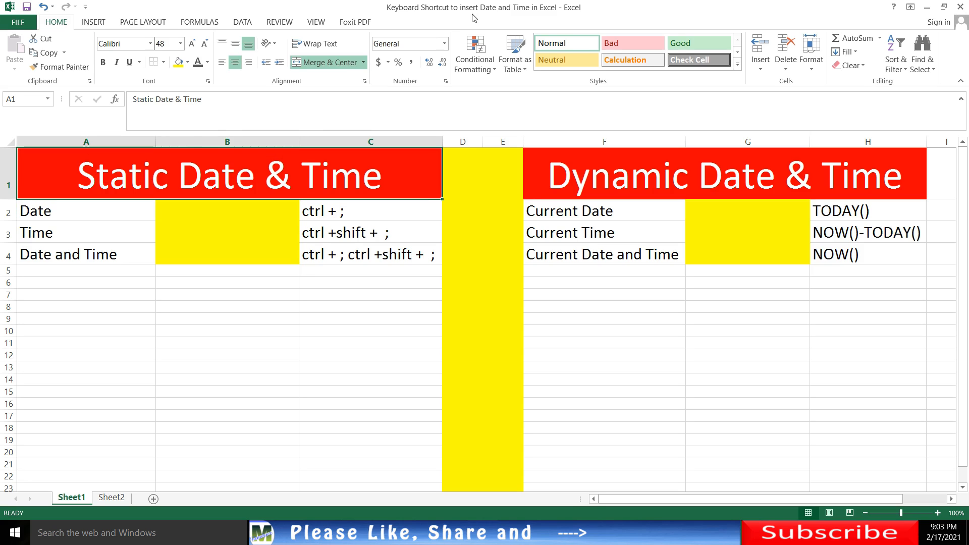
pyautogui.press('Down')
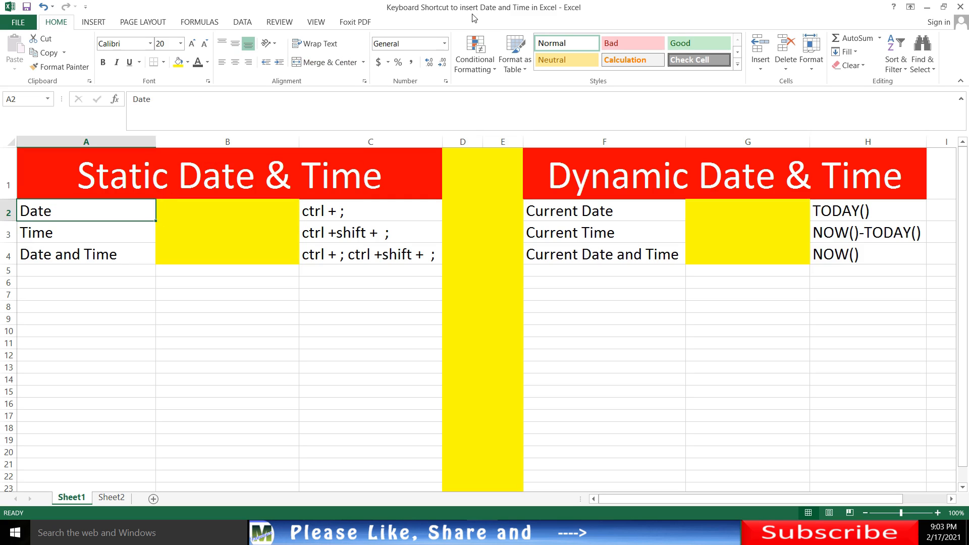
pyautogui.press('Right')
pyautogui.press('Left')
pyautogui.press('Up')
pyautogui.press('Down')
pyautogui.press('Right')
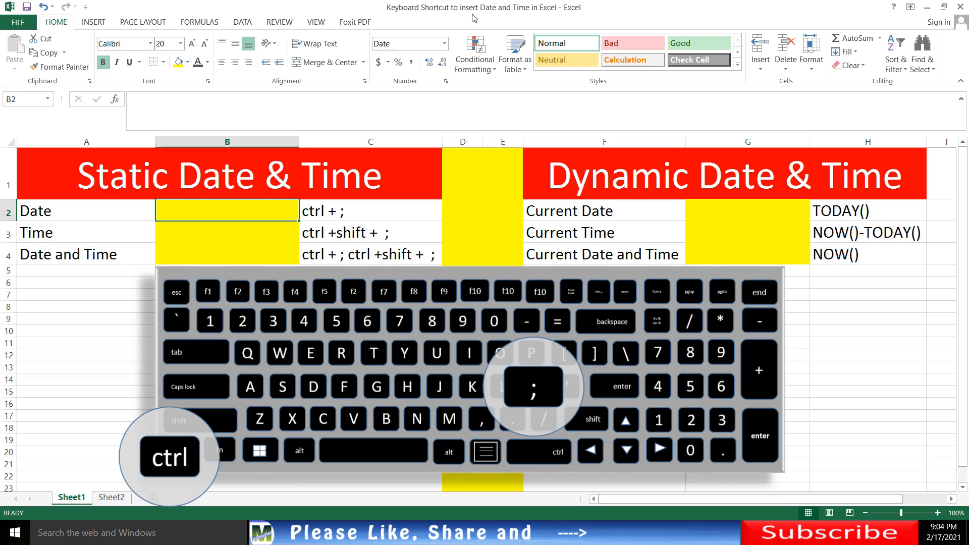
pyautogui.hotkey('ctrl', ';')
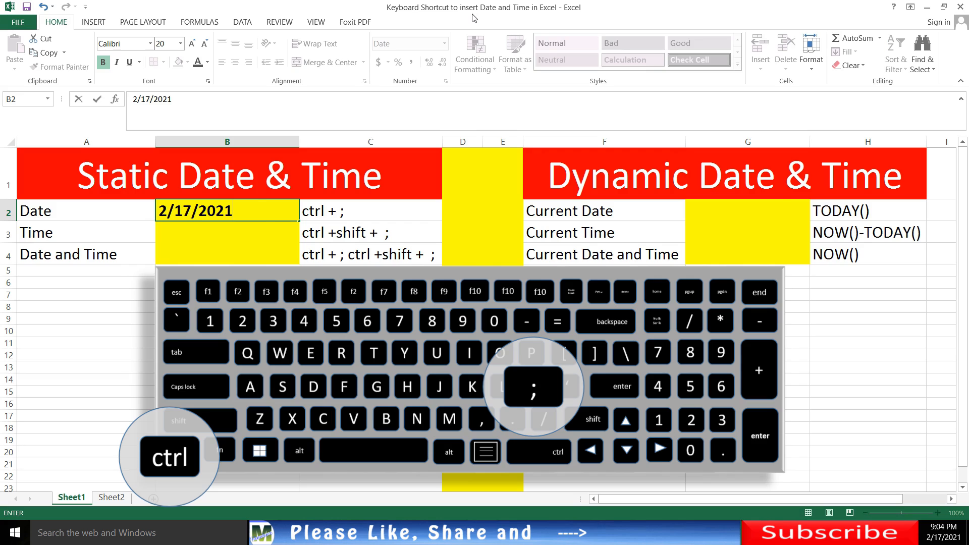
pyautogui.press('Return')
pyautogui.press('Up')
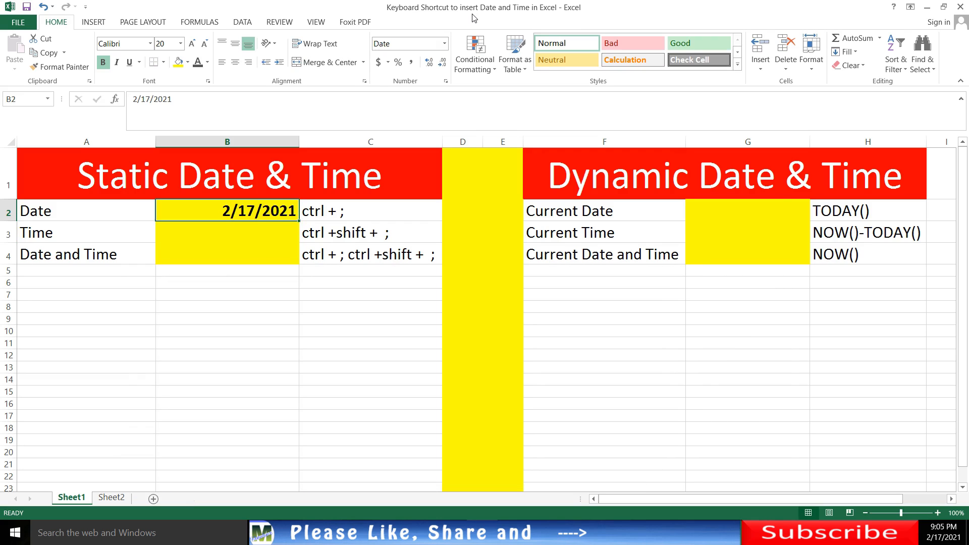
# - Insert the current time, 9:05 PM, as a static value in cell B3 of the Time row
pyautogui.press('Right')
pyautogui.press('Left')
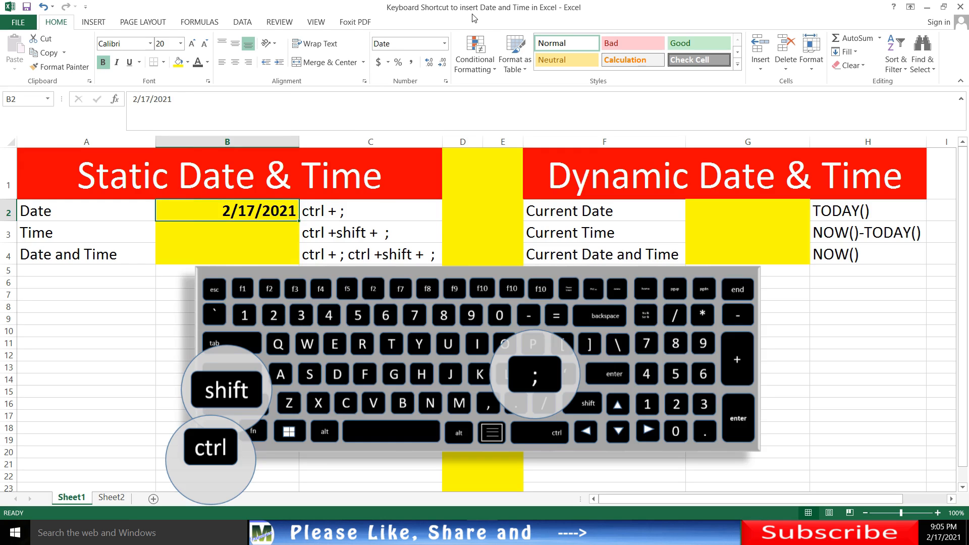
pyautogui.press('Right')
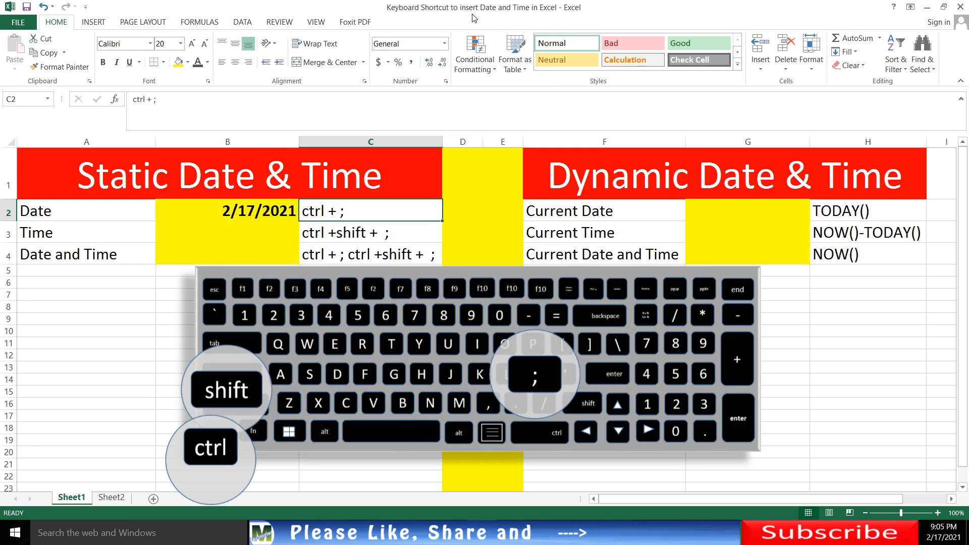
pyautogui.press('Down')
pyautogui.press('Left')
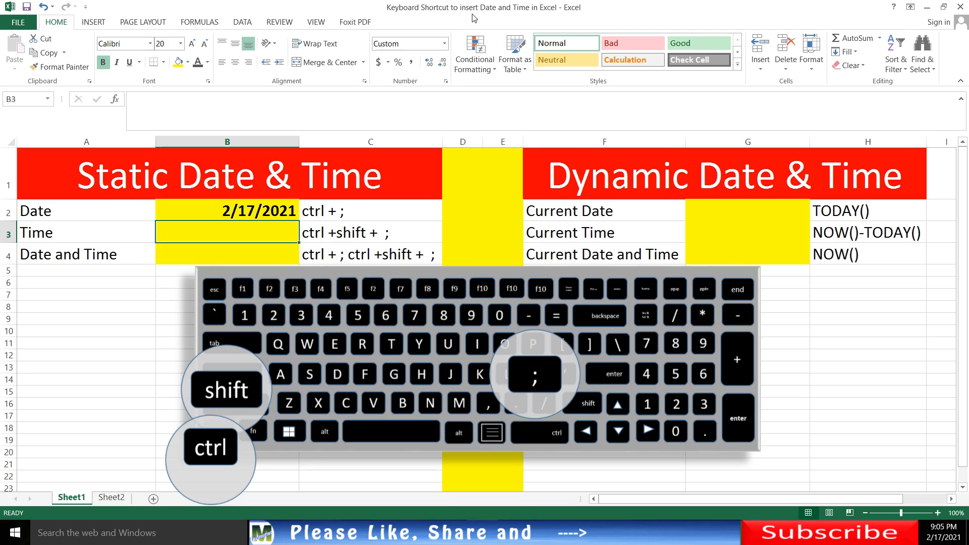
pyautogui.hotkey('ctrl', 'shift', ';')
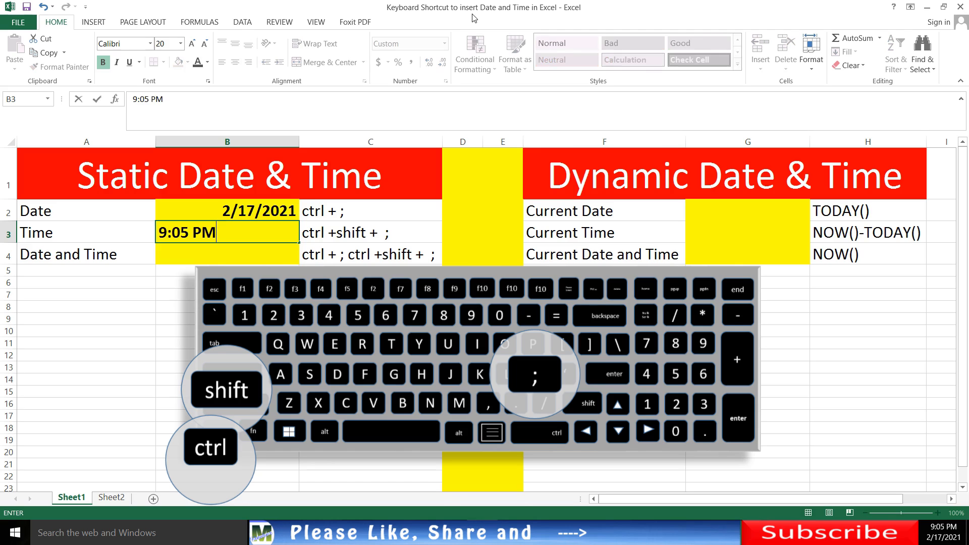
pyautogui.press('Tab')
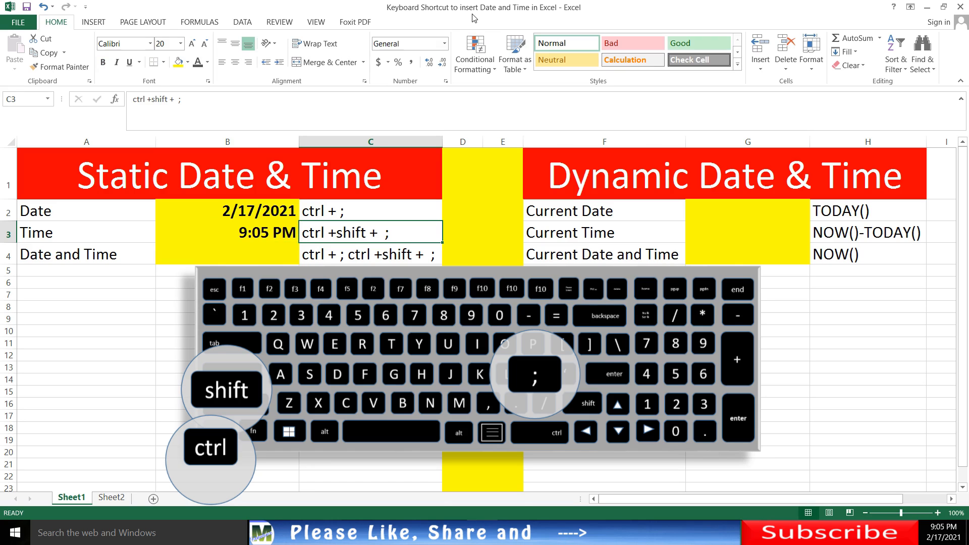
# - Insert the current date and time, 2/17/2021 9:06 PM, separated by a space, as a static value in cell B4
pyautogui.press('Left')
pyautogui.press('Down')
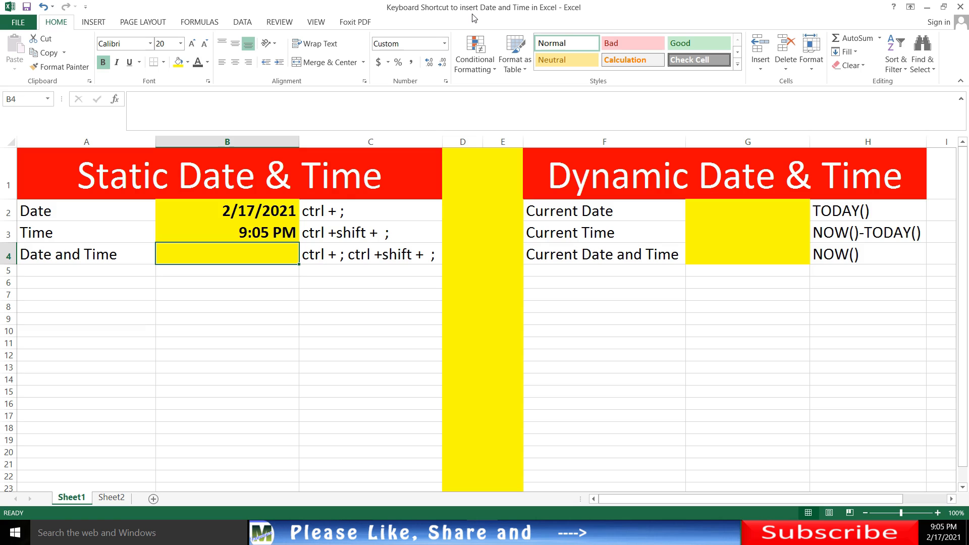
pyautogui.press('Left')
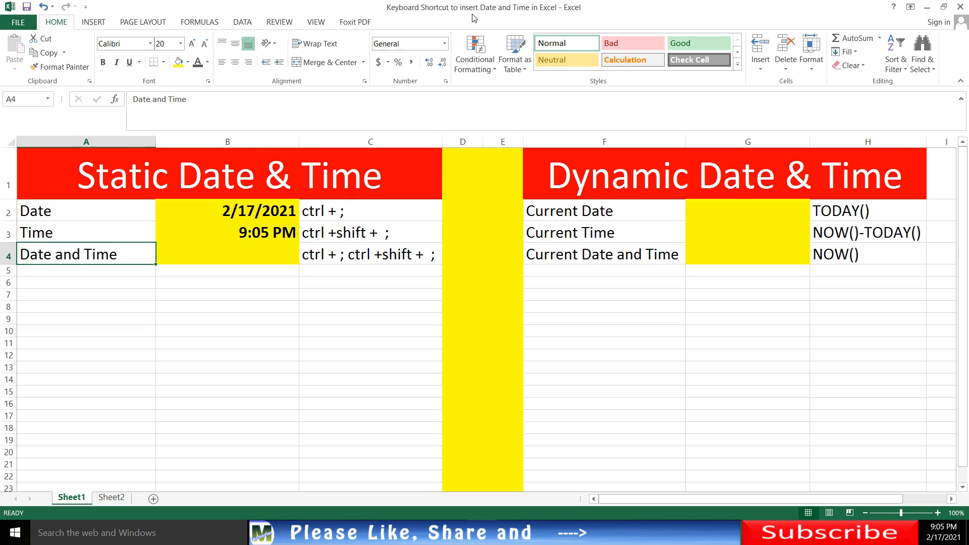
pyautogui.press('Right')
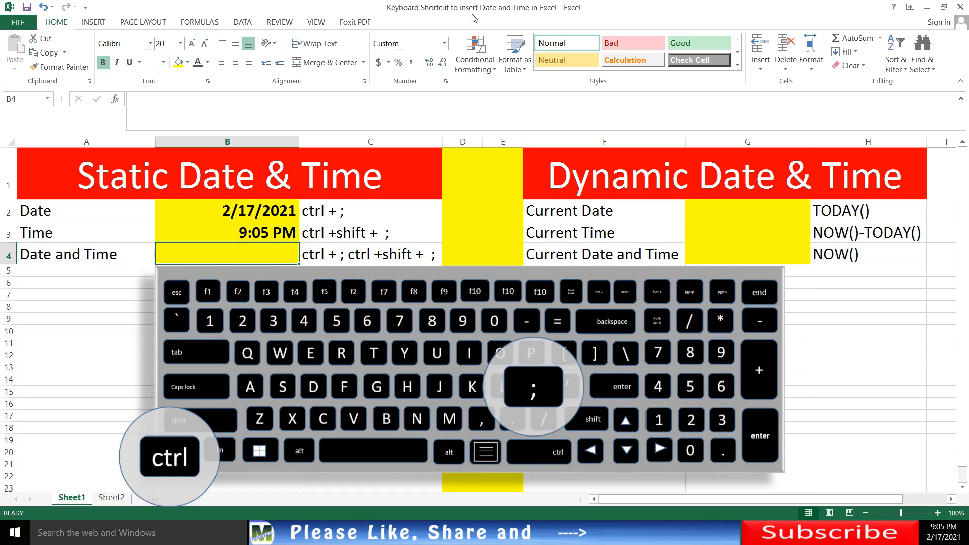
pyautogui.hotkey('ctrl', ';')
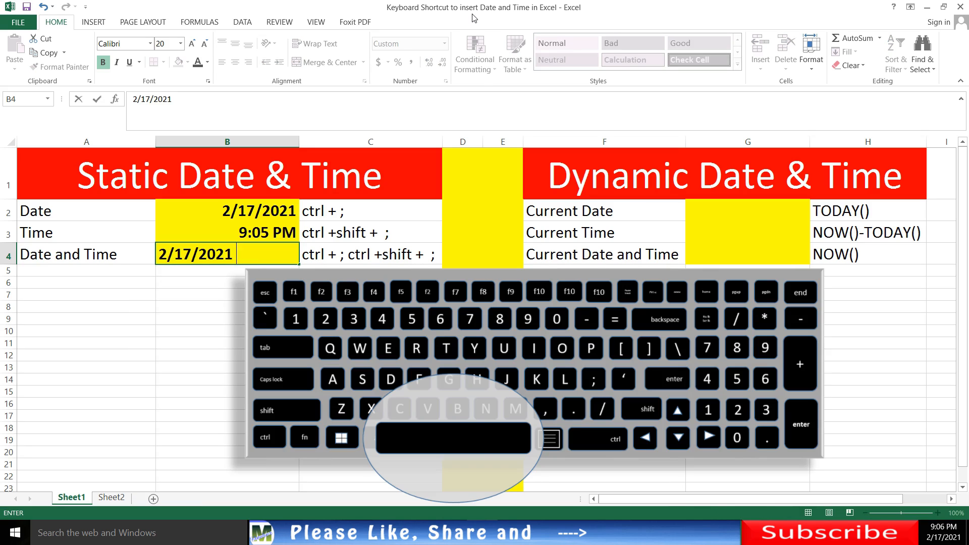
pyautogui.hotkey('ctrl', 'shift', ';')
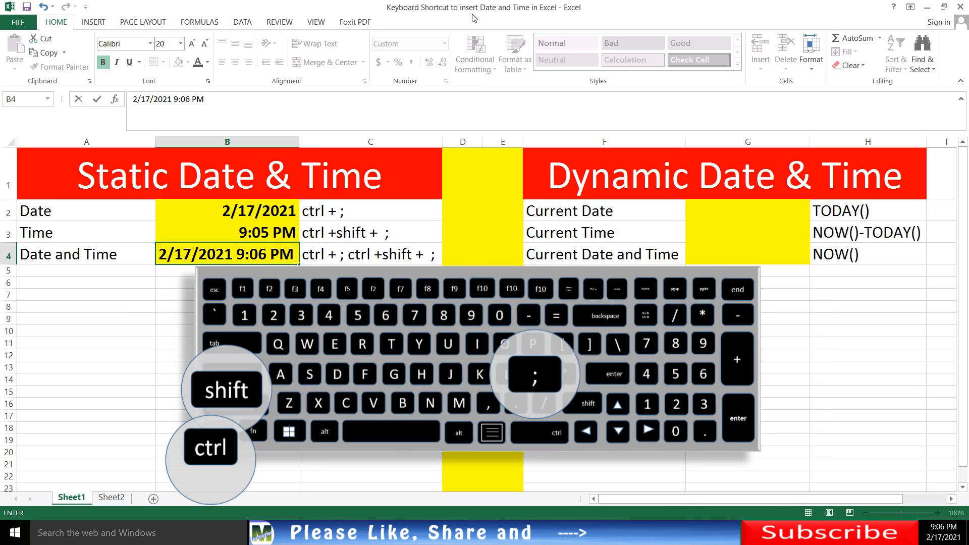
pyautogui.press('Return')
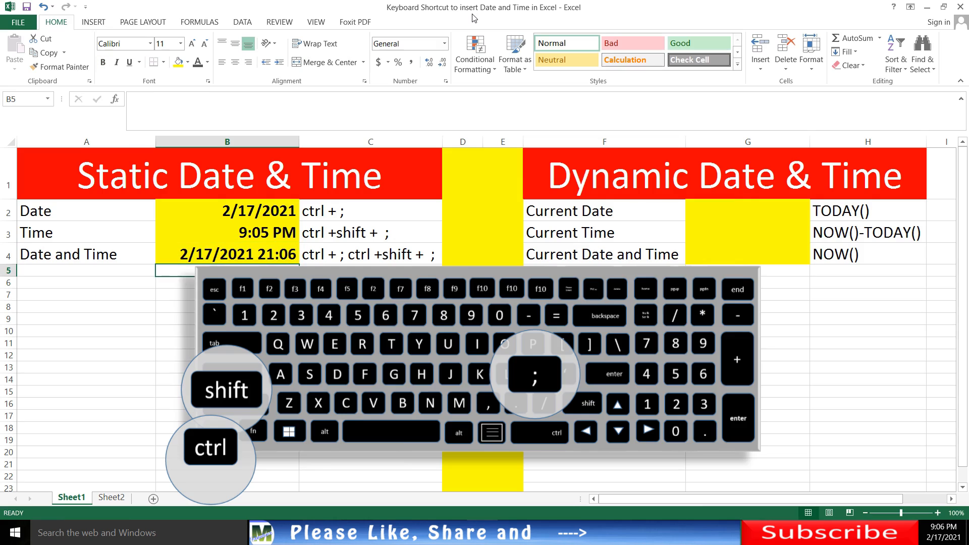
pyautogui.press('Up')
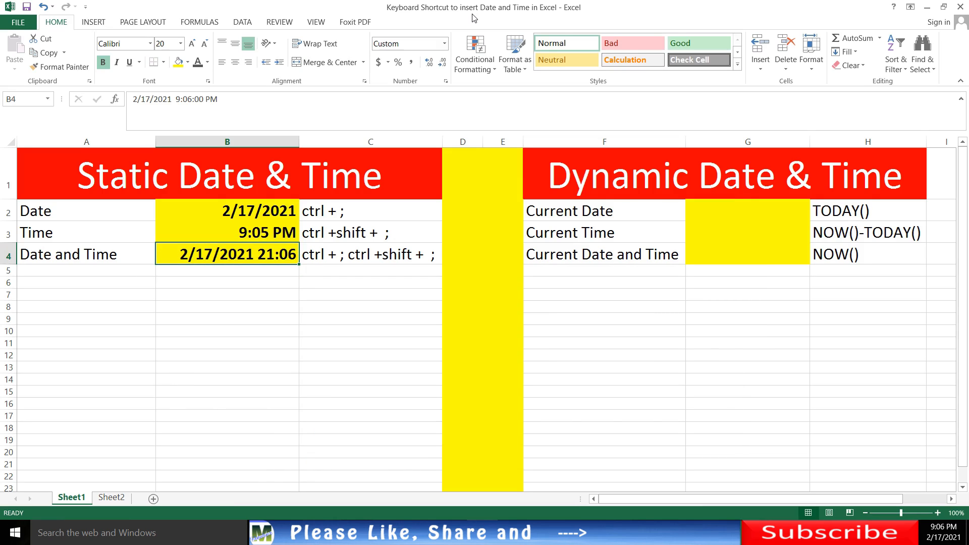
# - Format the static date in cell B2 with the Date category's 14-Mar-12 type, so it reads 17-Feb-21
pyautogui.press('Up')
pyautogui.press('Up')
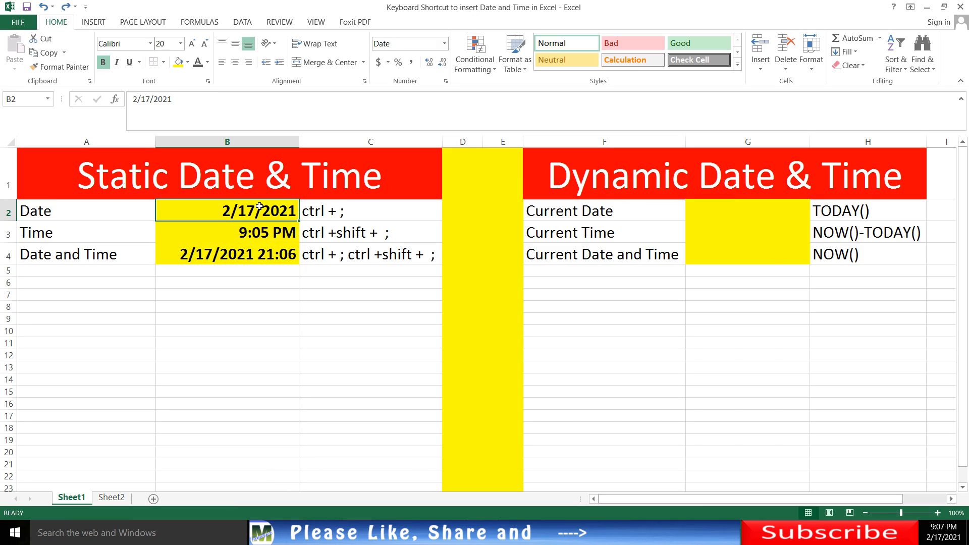
pyautogui.rightClick(201, 212)
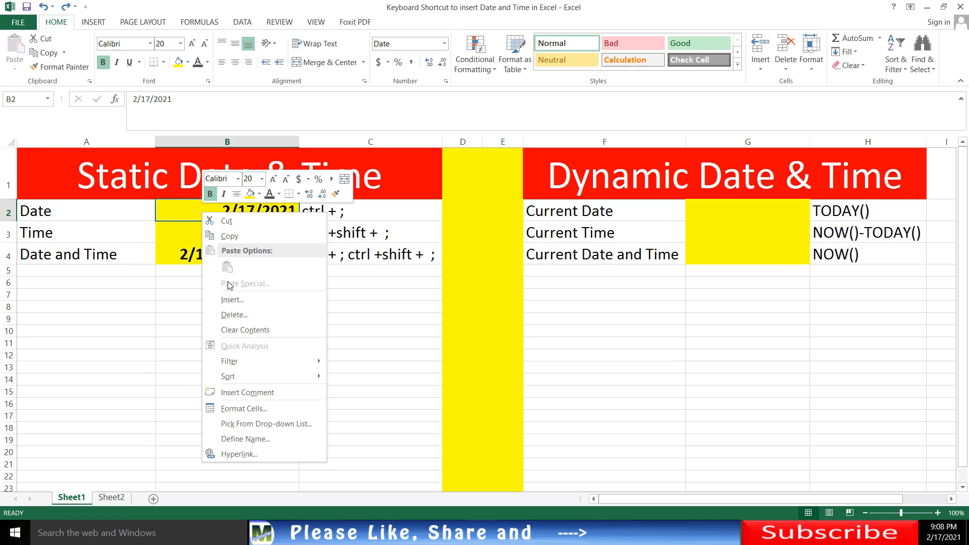
pyautogui.click(243, 409)
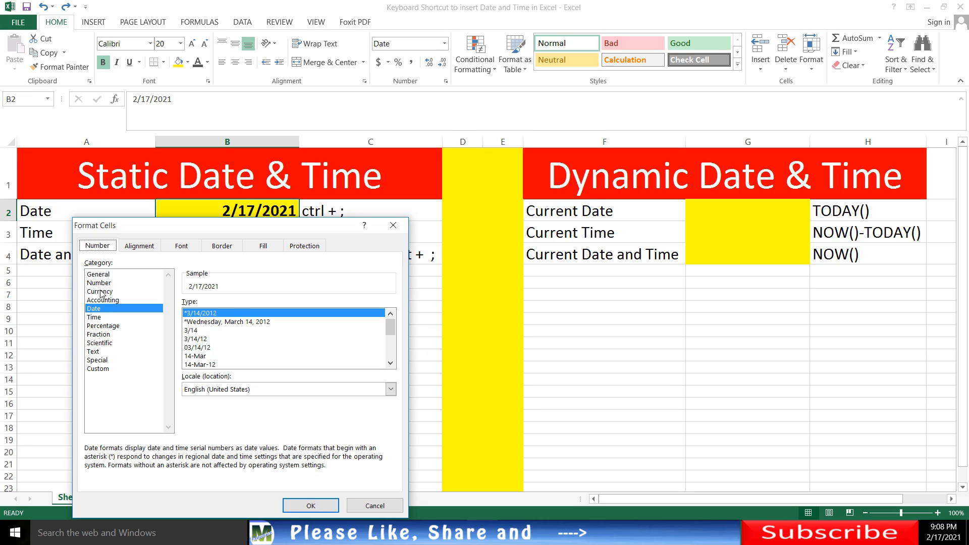
pyautogui.click(96, 309)
pyautogui.click(96, 317)
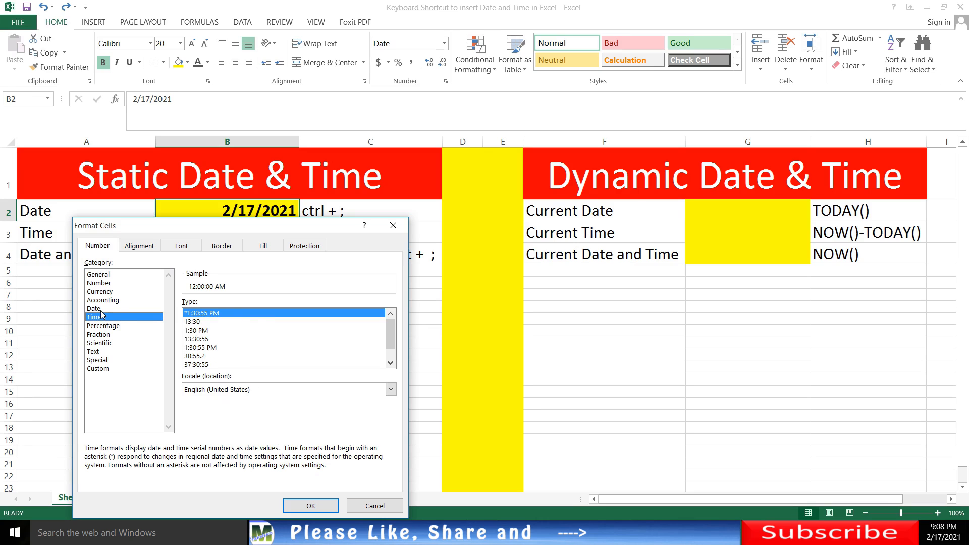
pyautogui.click(100, 310)
pyautogui.click(101, 317)
pyautogui.click(99, 310)
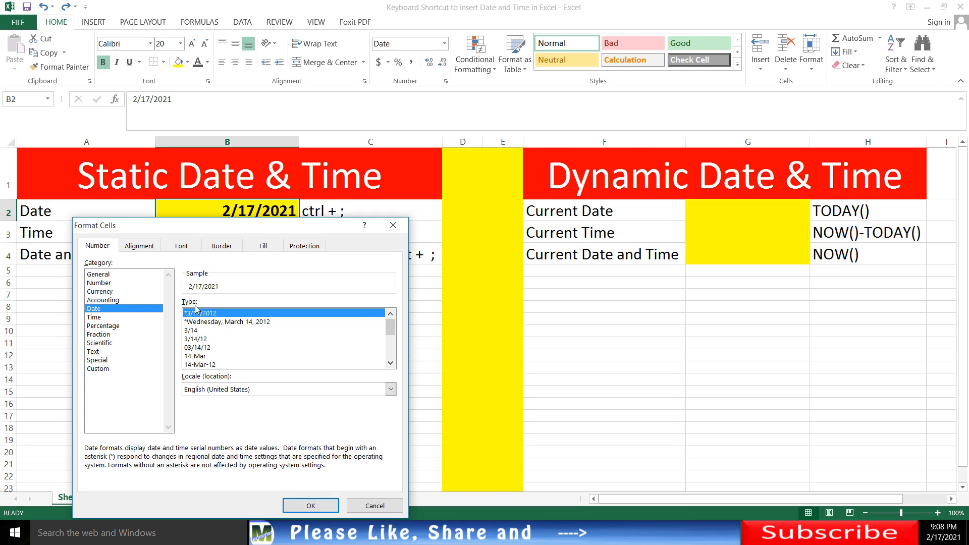
pyautogui.click(202, 357)
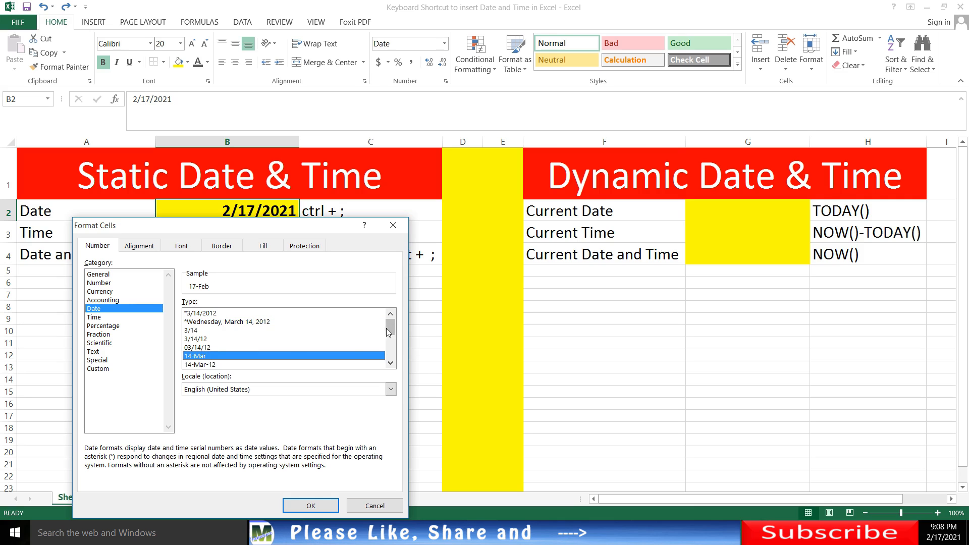
pyautogui.moveTo(389, 326)
pyautogui.mouseDown()
pyautogui.moveTo(390, 355)
pyautogui.moveTo(388, 338)
pyautogui.mouseUp()
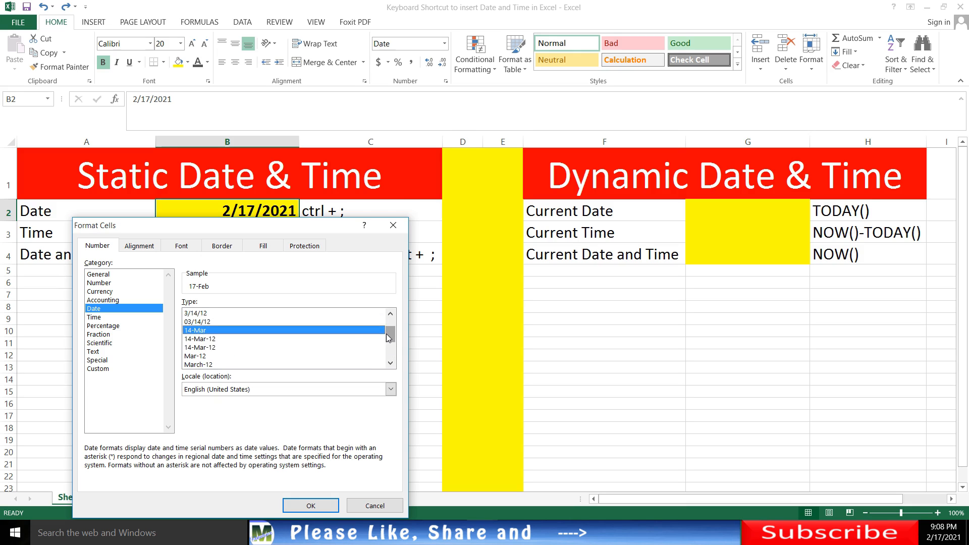
pyautogui.click(207, 340)
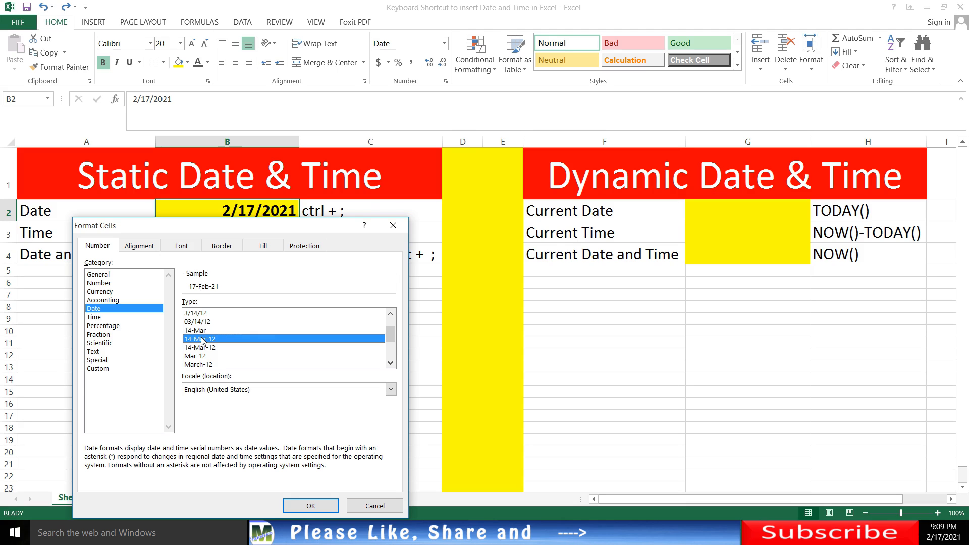
pyautogui.click(311, 506)
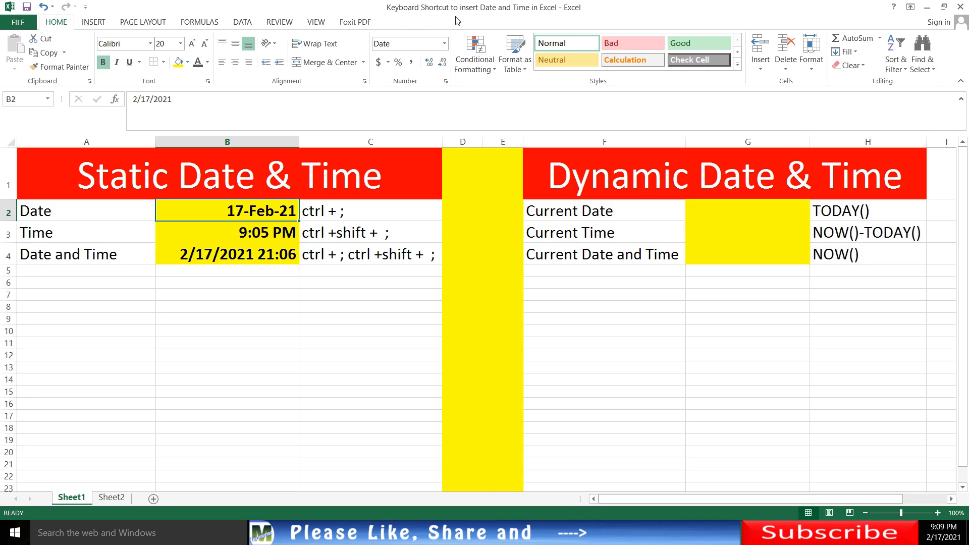
pyautogui.press('Down')
pyautogui.press('Down')
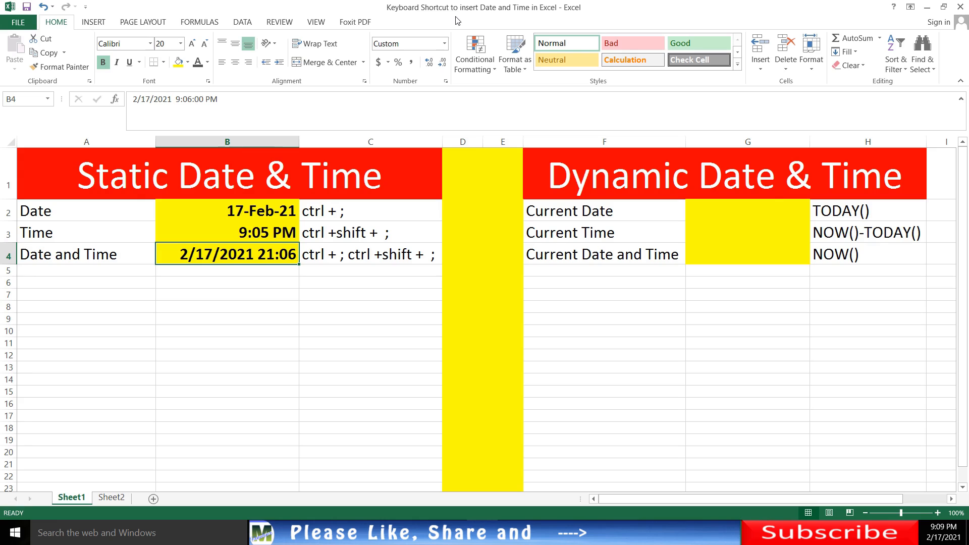
pyautogui.press('Up')
pyautogui.press('Up')
pyautogui.press('Up')
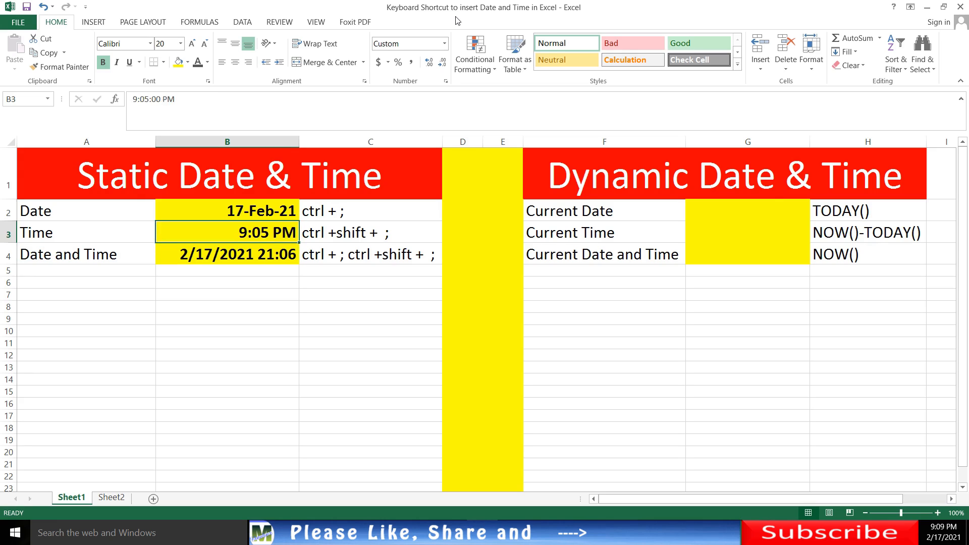
pyautogui.press('Down')
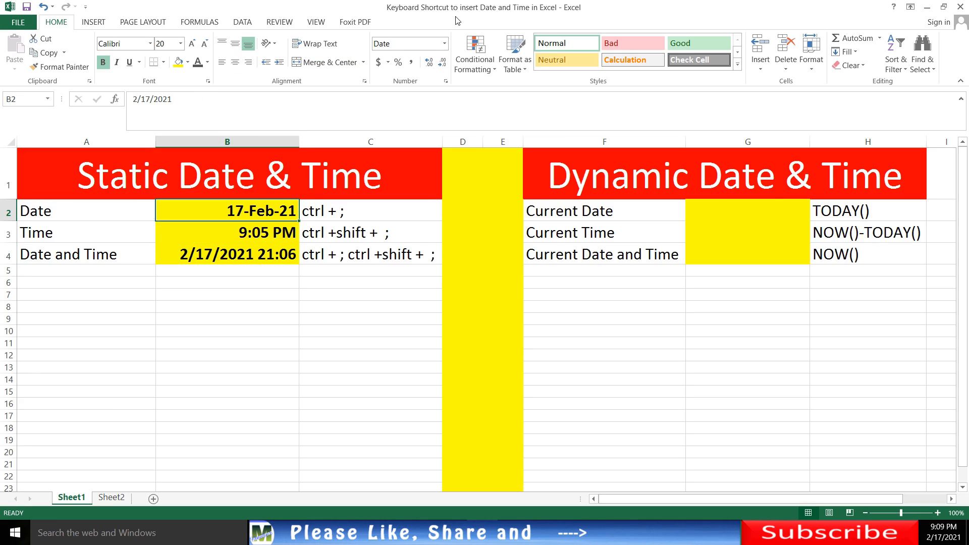
pyautogui.press('Up')
pyautogui.press('Down')
pyautogui.press('Down')
pyautogui.press('Down')
pyautogui.press('Down')
pyautogui.press('Down')
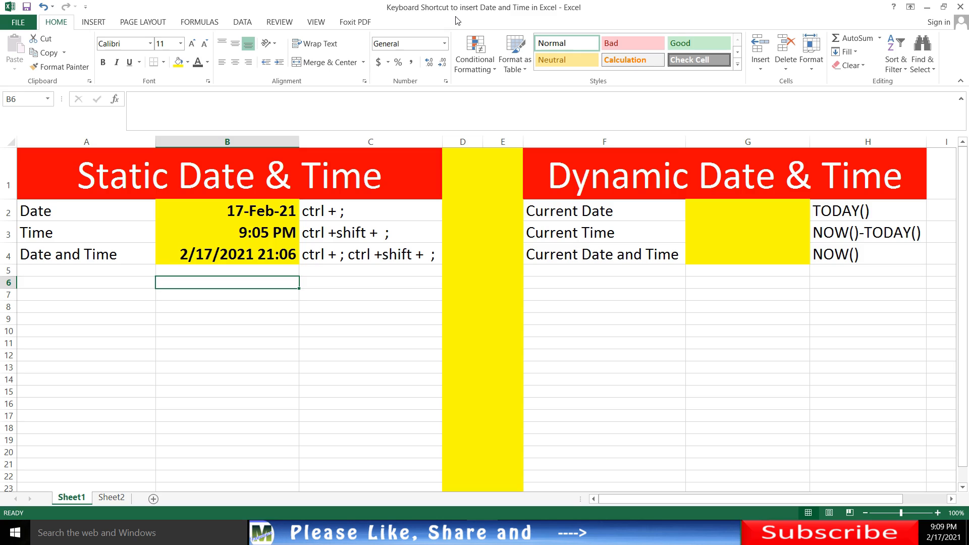
pyautogui.press('Right')
pyautogui.press('Right')
pyautogui.press('Right')
pyautogui.press('Right')
pyautogui.press('Right')
pyautogui.press('Up')
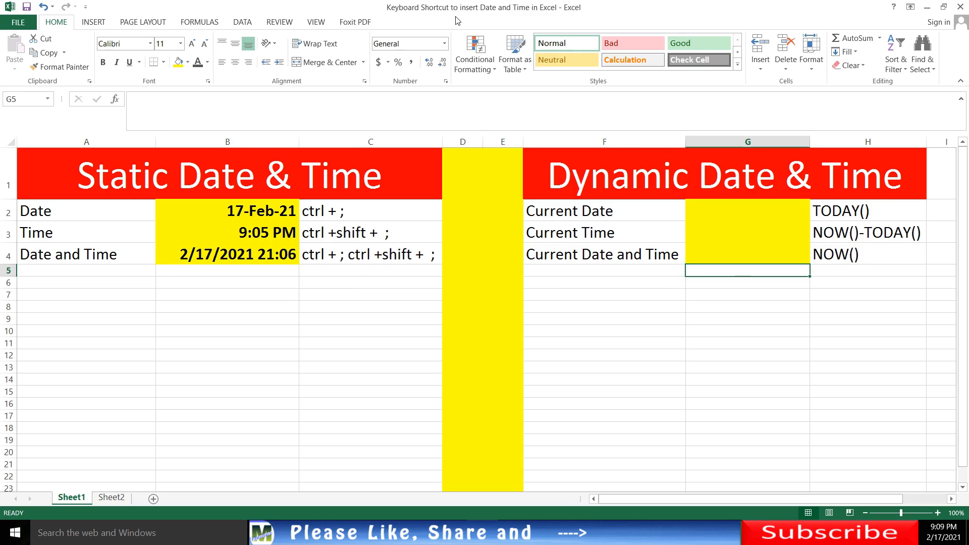
pyautogui.press('Up')
pyautogui.press('Up')
pyautogui.press('Up')
pyautogui.press('Left')
pyautogui.press('Left')
pyautogui.press('Left')
pyautogui.press('Left')
pyautogui.press('Up')
pyautogui.press('Down')
pyautogui.press('Right')
pyautogui.press('Up')
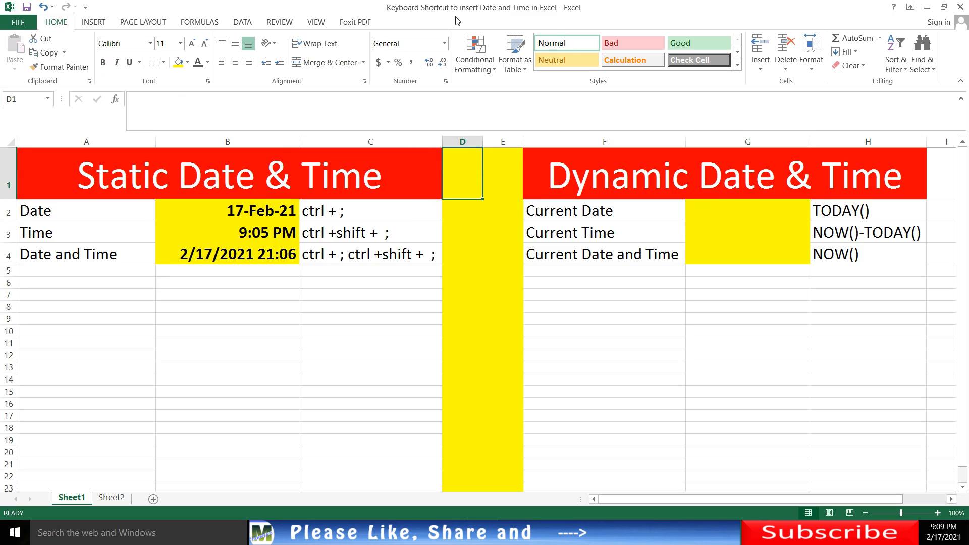
pyautogui.press('Right')
pyautogui.press('Down')
pyautogui.press('Down')
pyautogui.press('Down')
pyautogui.press('Down')
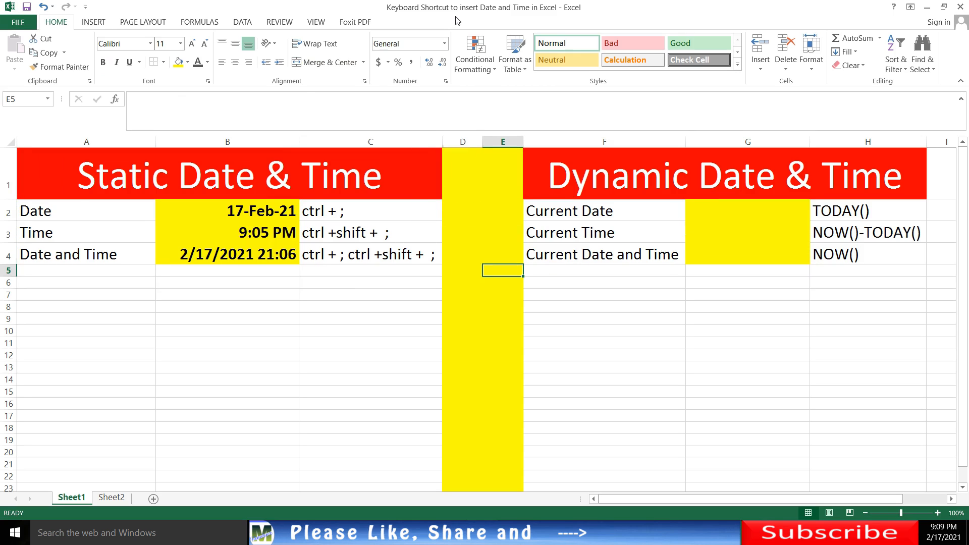
pyautogui.press('Left')
pyautogui.press('Up')
pyautogui.press('Up')
pyautogui.press('Up')
pyautogui.press('Up')
pyautogui.press('Right')
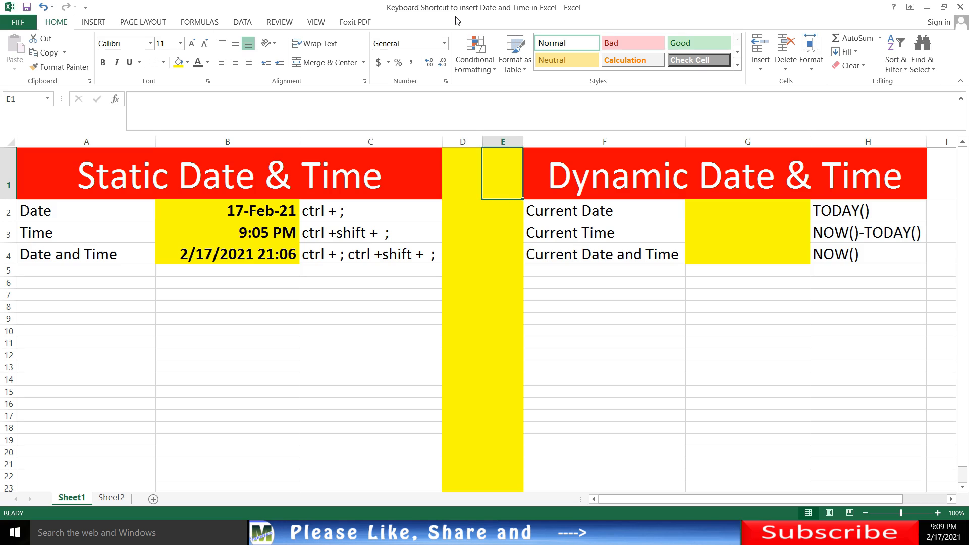
# - Enter the formula =today() in cell G2 of the Current Date row
pyautogui.press('Right')
pyautogui.press('Down')
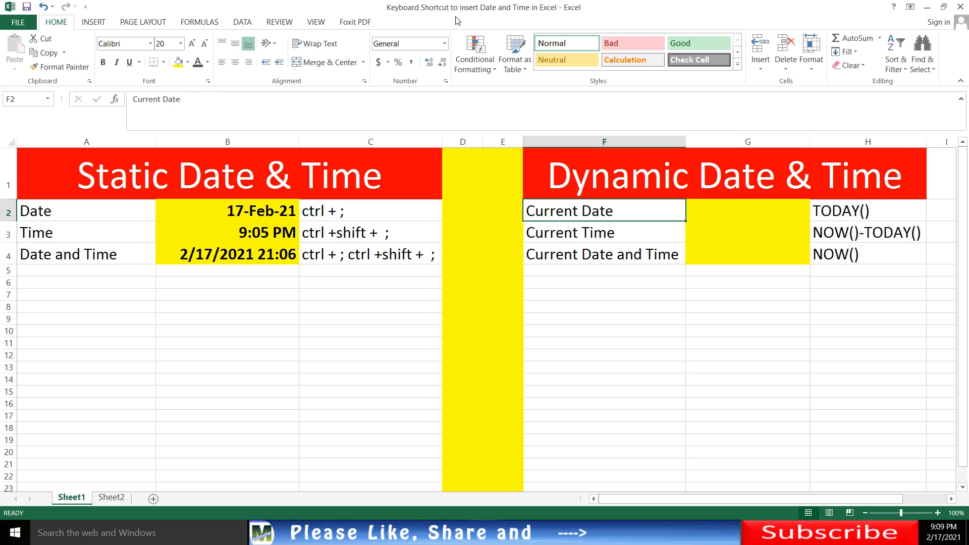
pyautogui.press('Right')
pyautogui.press('Left')
pyautogui.press('Right')
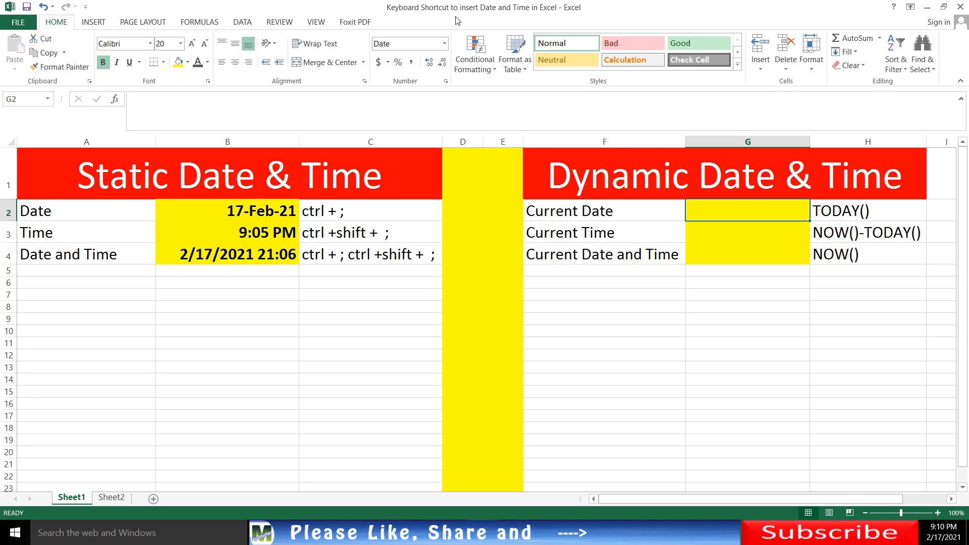
pyautogui.press('Right')
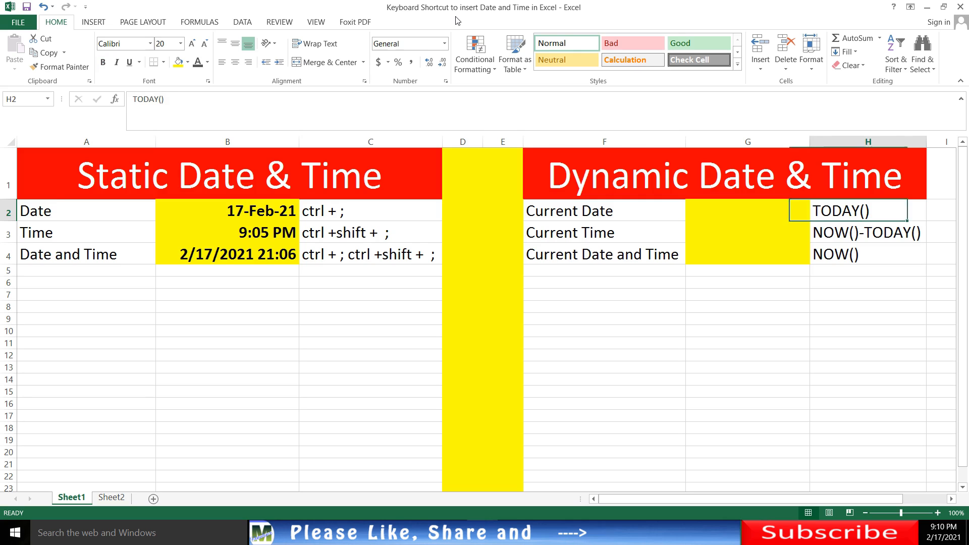
pyautogui.press('Left')
pyautogui.press('Right')
pyautogui.press('Left')
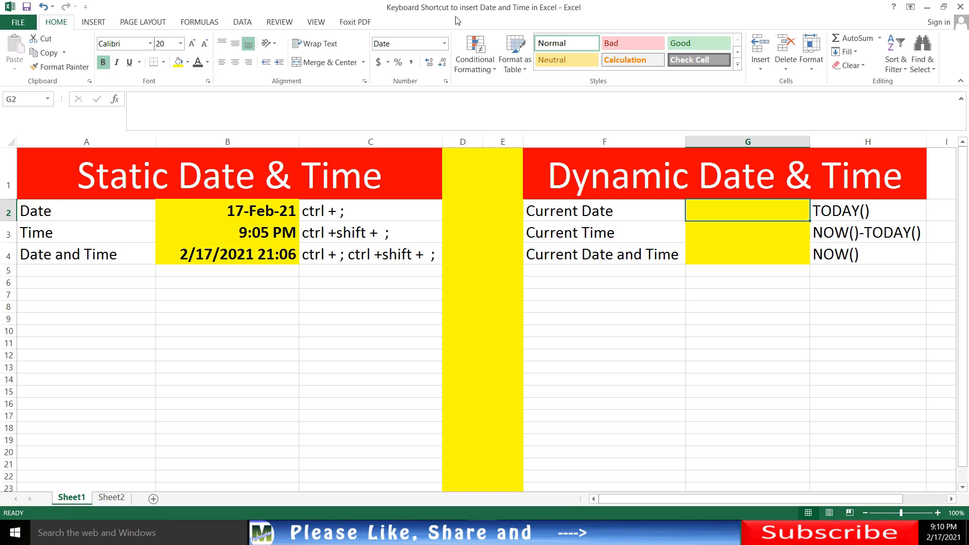
pyautogui.write('=')
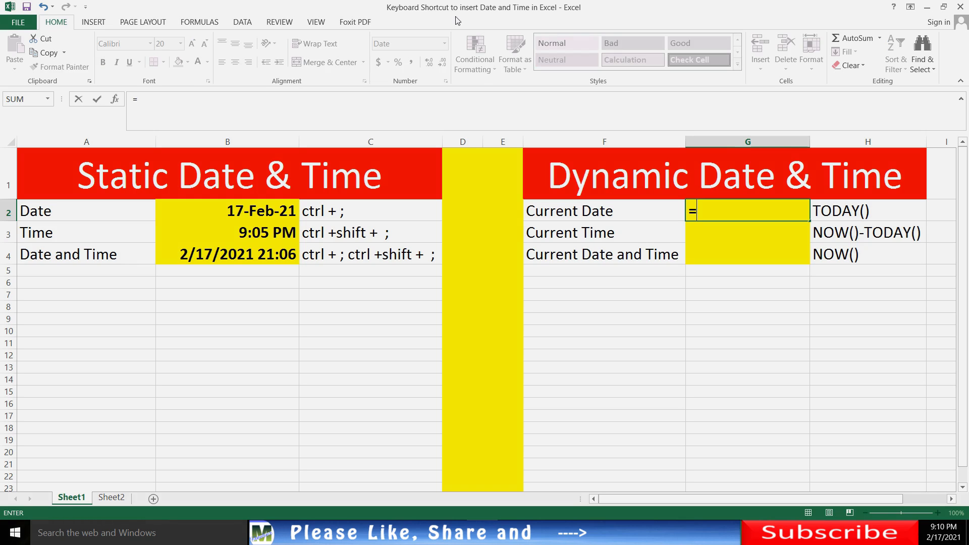
pyautogui.write('today')
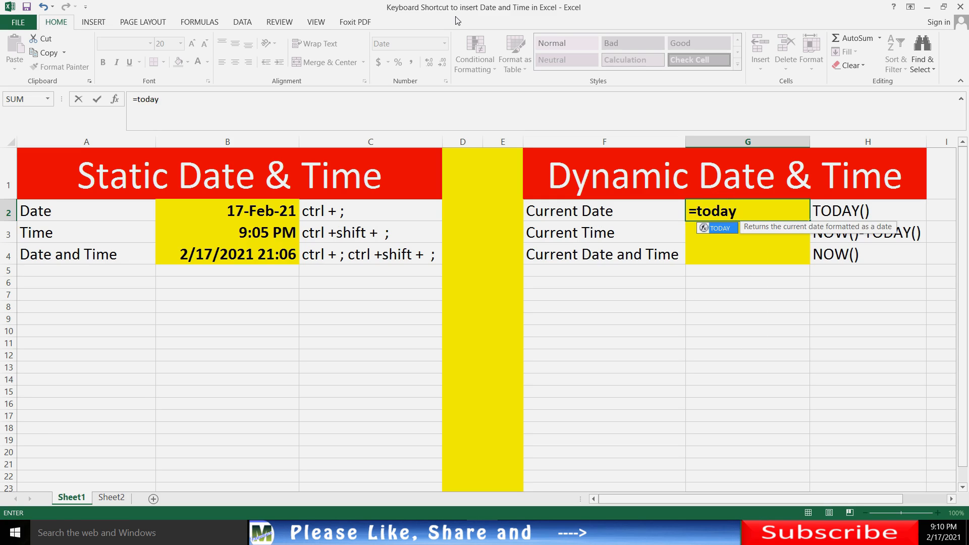
pyautogui.write('(')
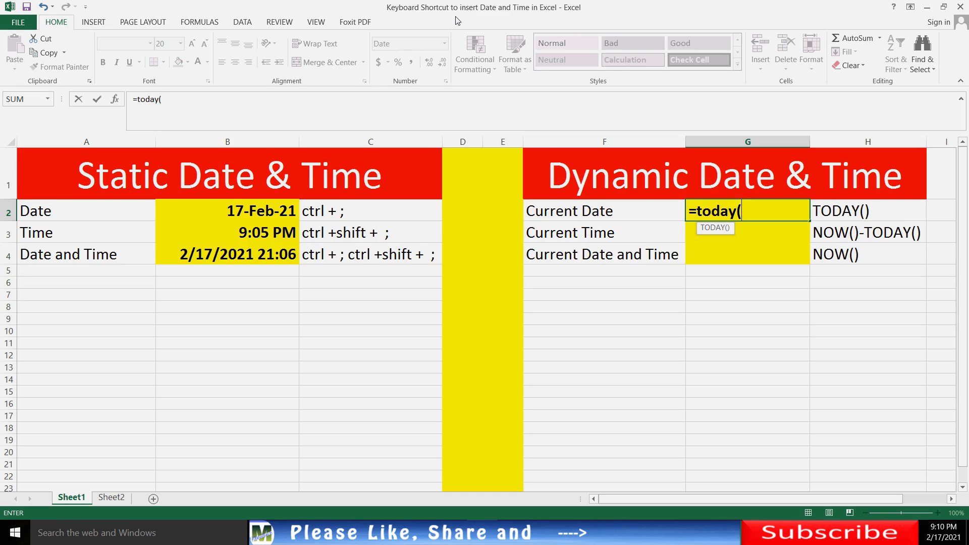
pyautogui.write(')')
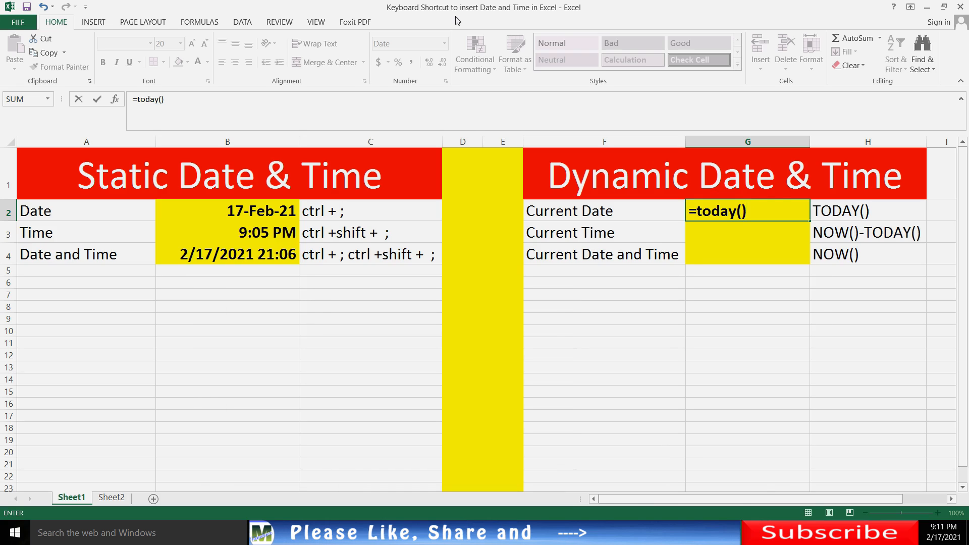
pyautogui.press('Return')
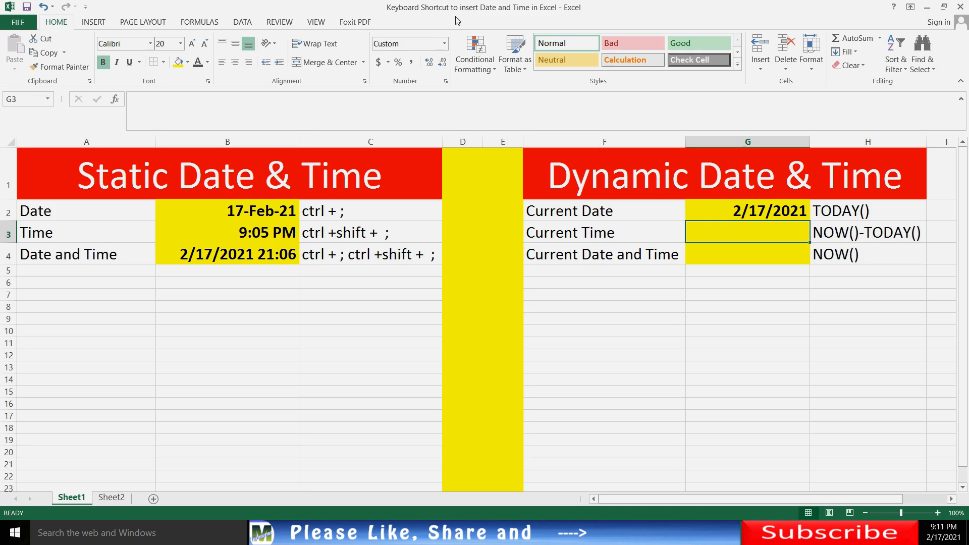
# - Start the Current Time formula in cell G3 with =now()-
pyautogui.write('=')
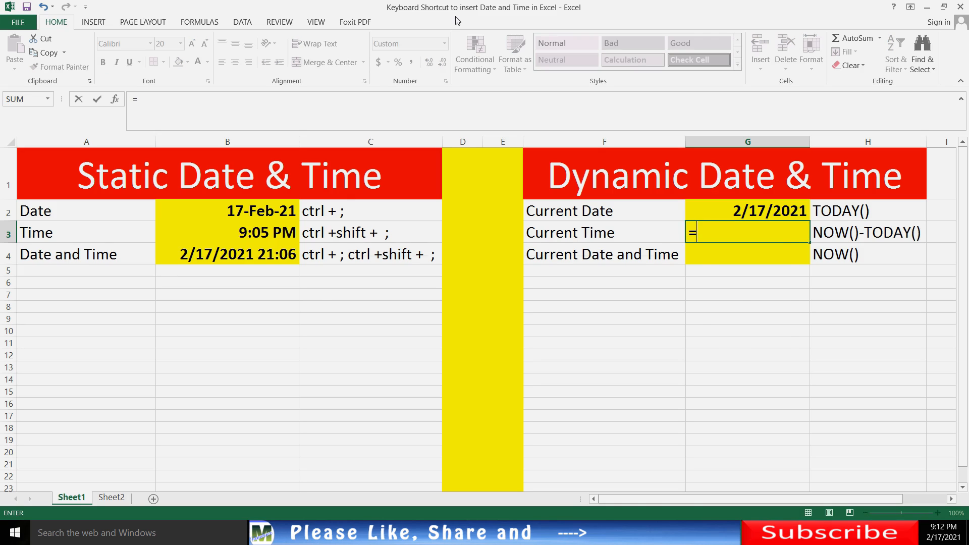
pyautogui.write('now')
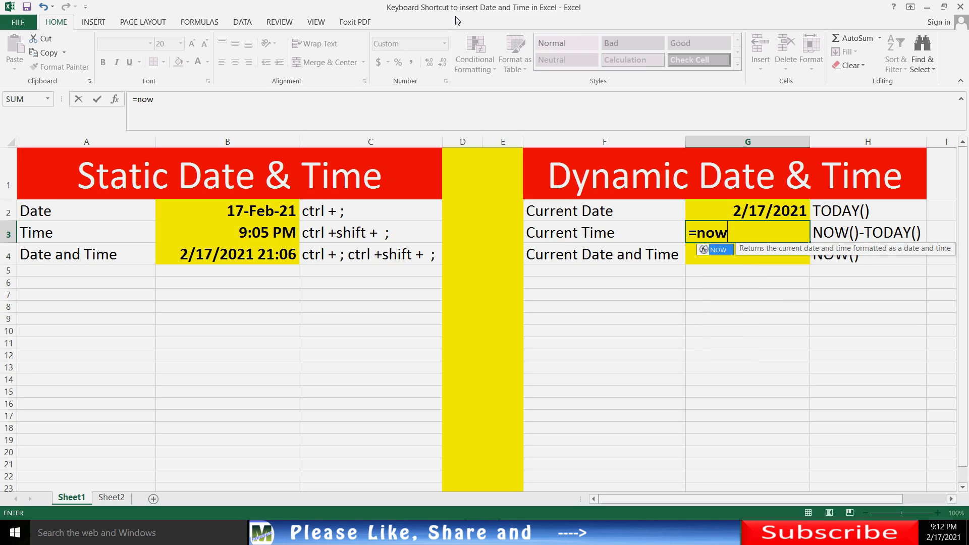
pyautogui.write('(')
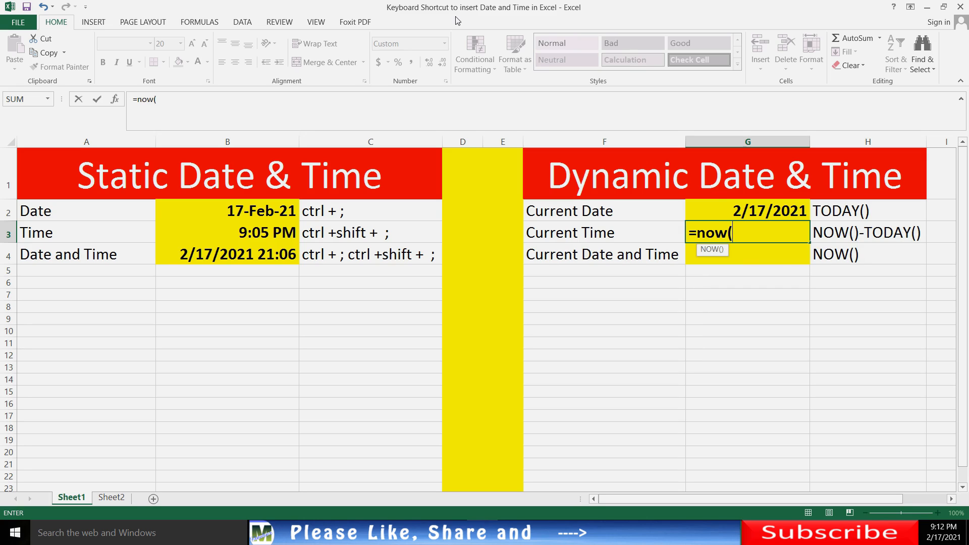
pyautogui.write(')-')
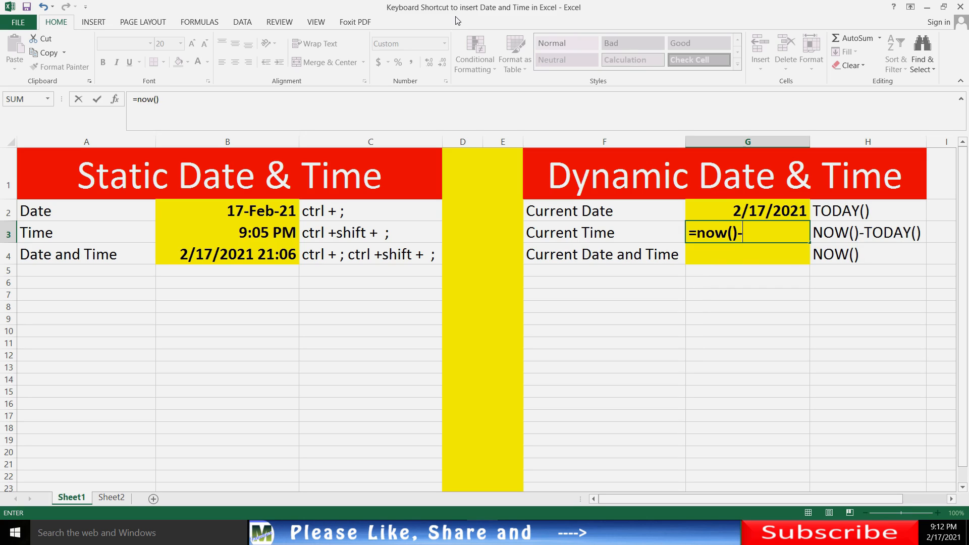